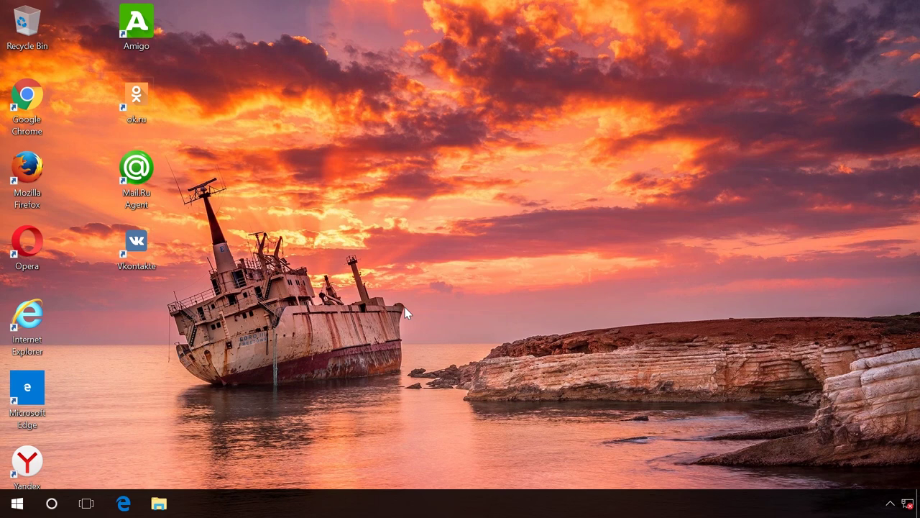
Launch Task Scheduler from Control Panel's Administrative Tools.
{"action": "right_click", "coordinate": [30, 499]}
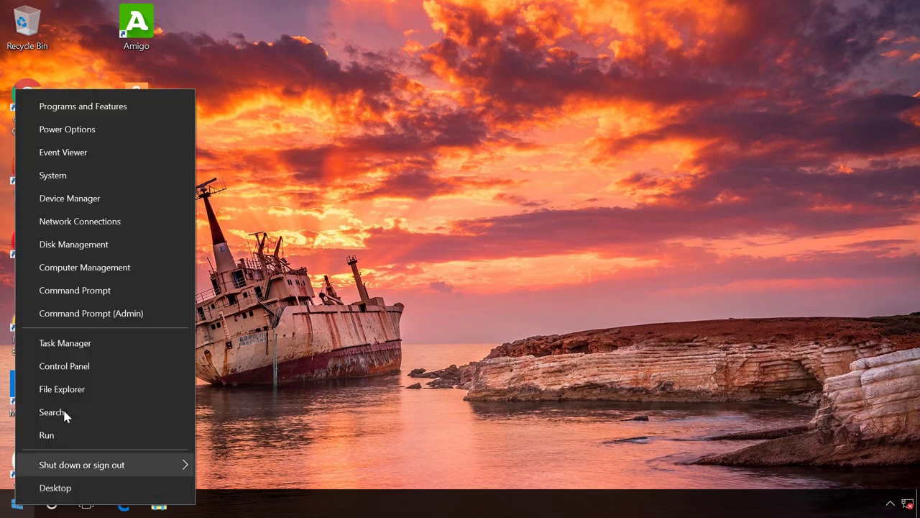
{"action": "left_click", "coordinate": [75, 368]}
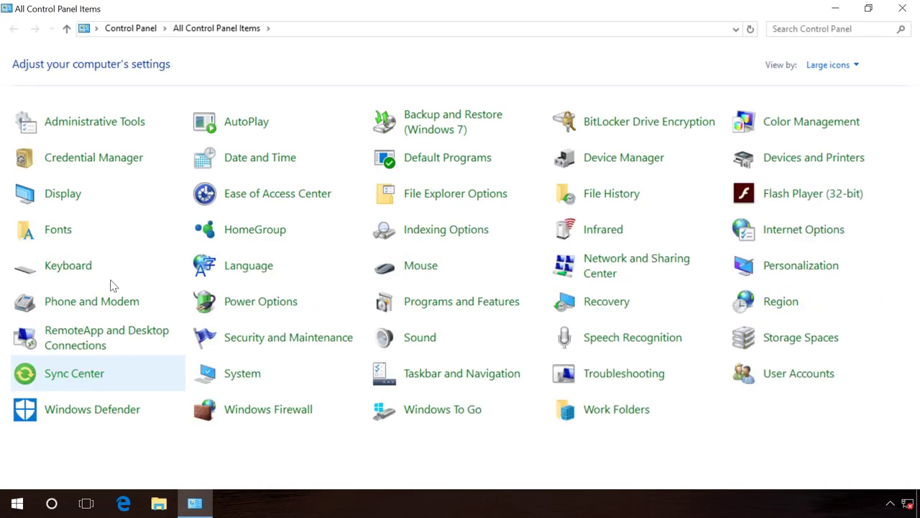
{"action": "left_click", "coordinate": [112, 129]}
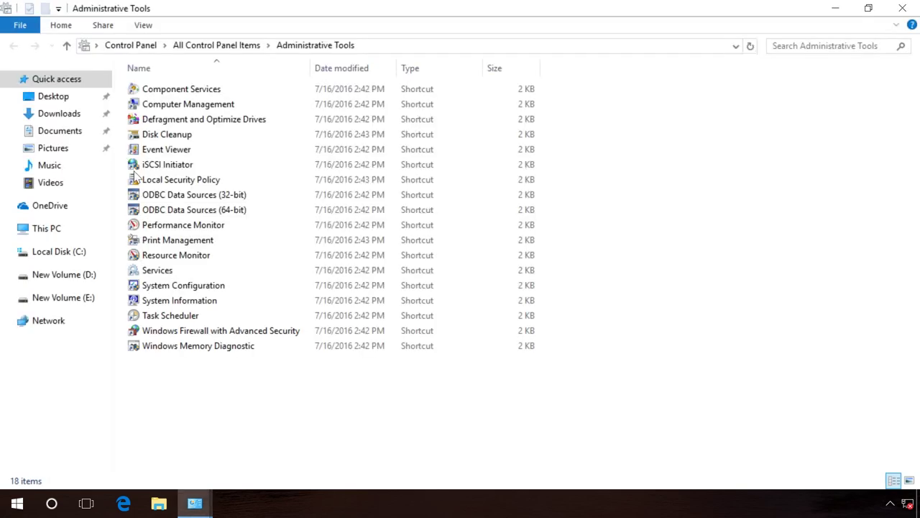
{"action": "double_click", "coordinate": [165, 319]}
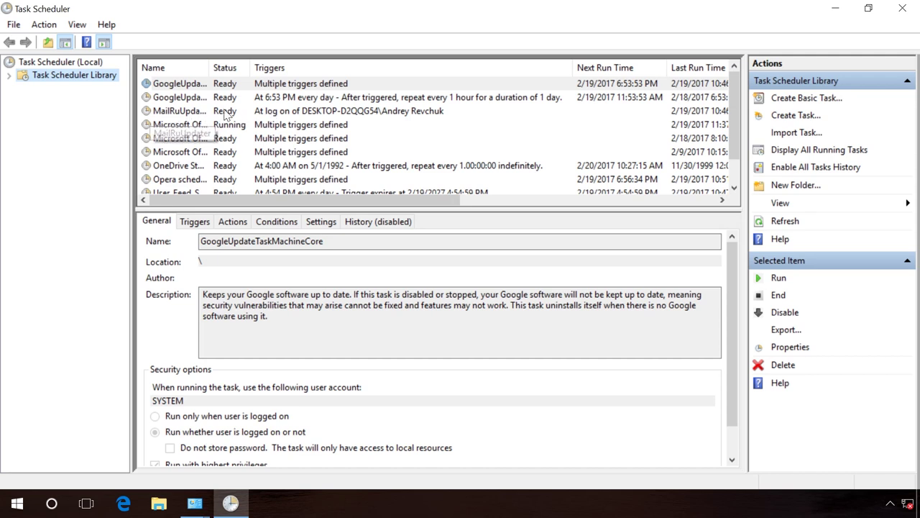
Delete the MailRuUpdater scheduled task and confirm with Yes.
{"action": "right_click", "coordinate": [185, 115]}
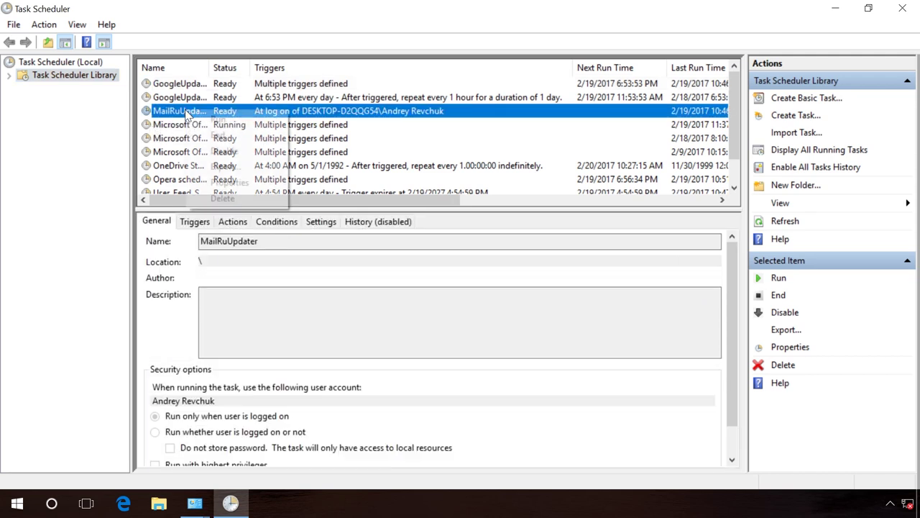
{"action": "left_click", "coordinate": [223, 199]}
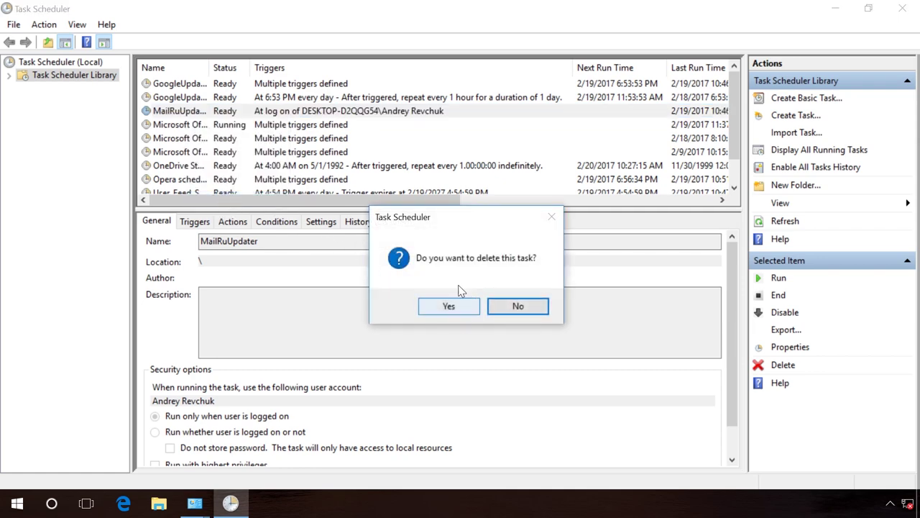
{"action": "left_click", "coordinate": [450, 306]}
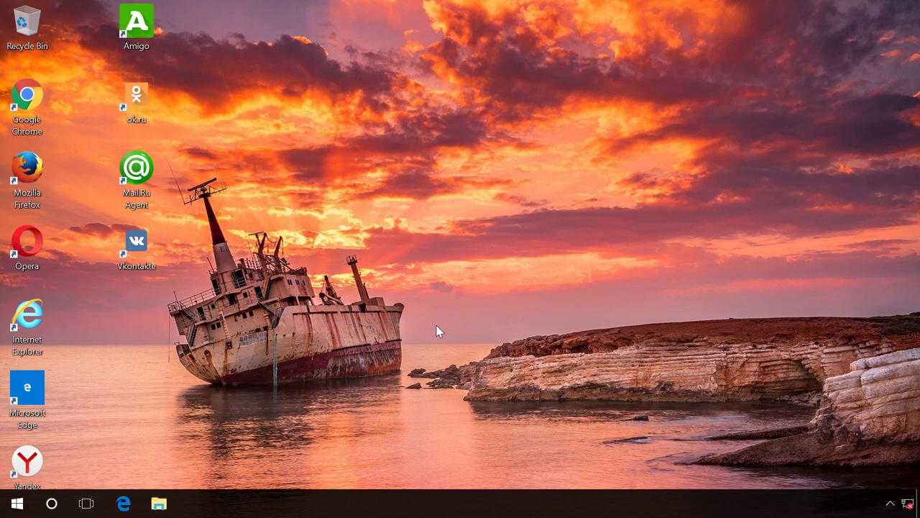
Open Programs and Features maximized, sorted newest-first by installation date.
{"action": "right_click", "coordinate": [4, 507]}
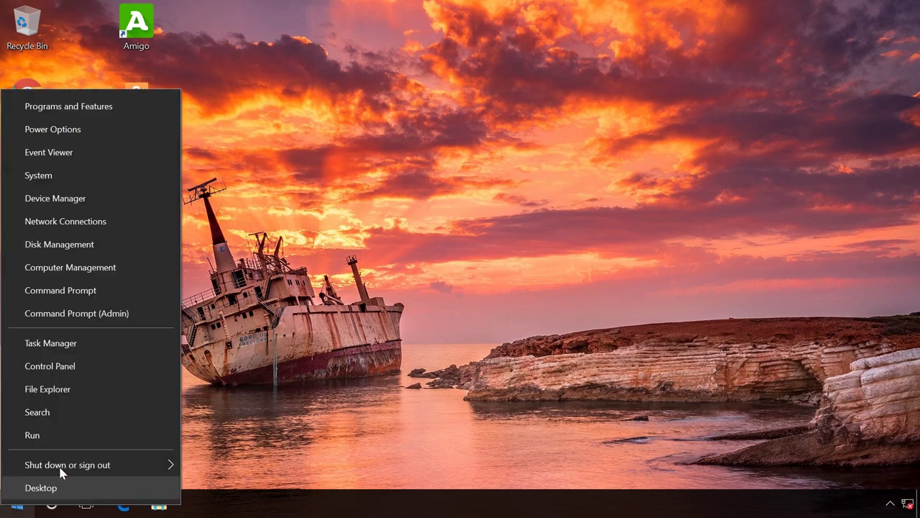
{"action": "left_click", "coordinate": [79, 367]}
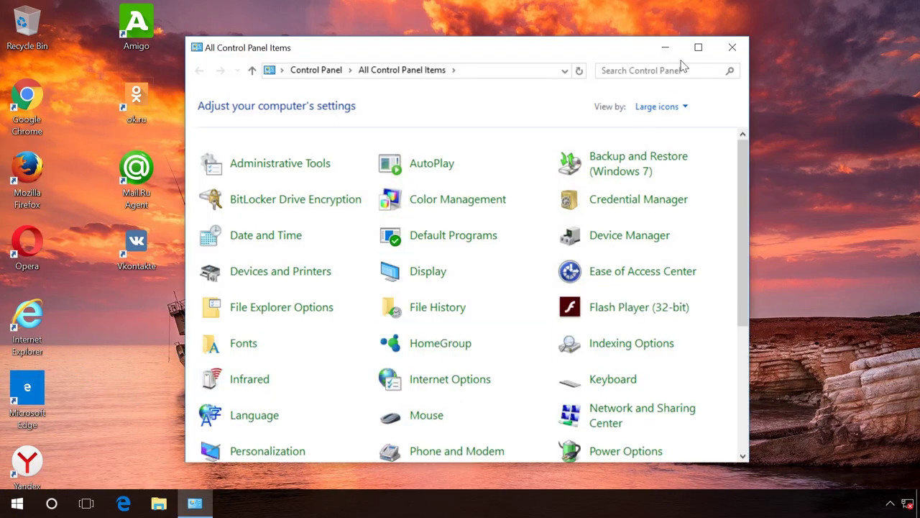
{"action": "left_click", "coordinate": [698, 46]}
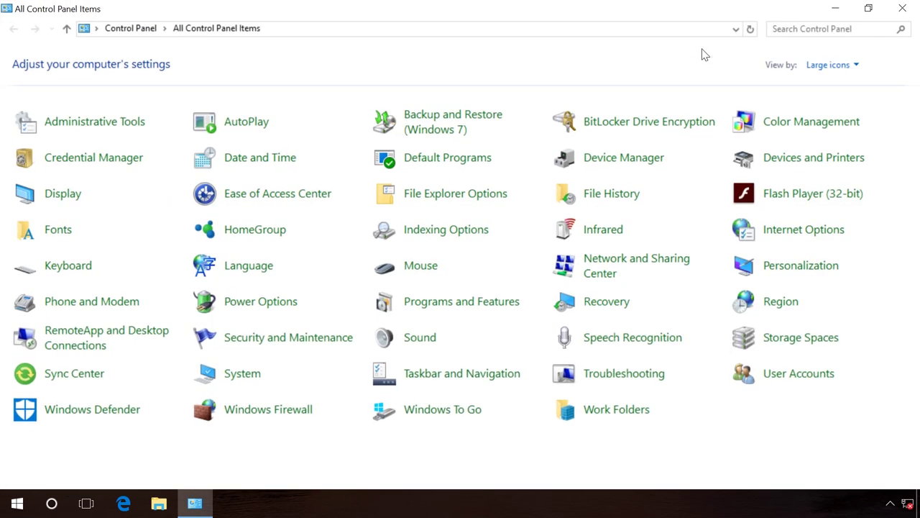
{"action": "left_click", "coordinate": [461, 305]}
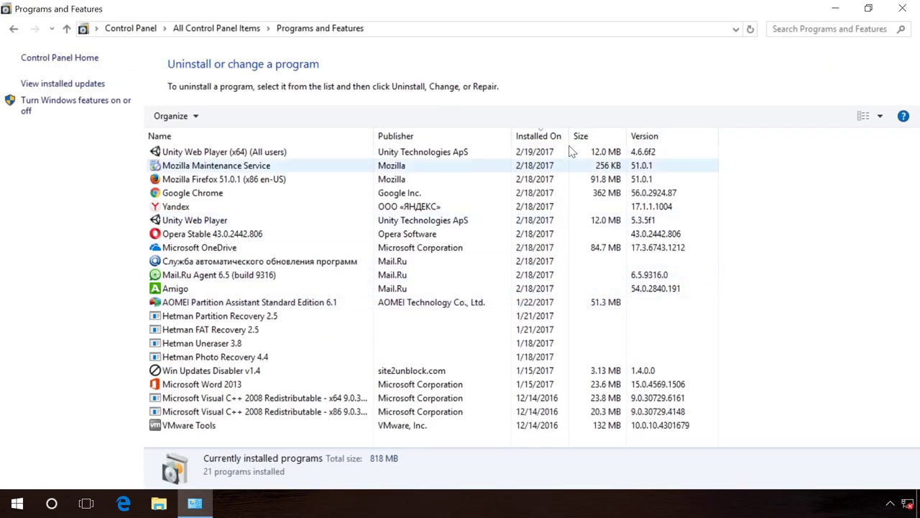
{"action": "left_click", "coordinate": [551, 137]}
{"action": "left_click", "coordinate": [551, 136]}
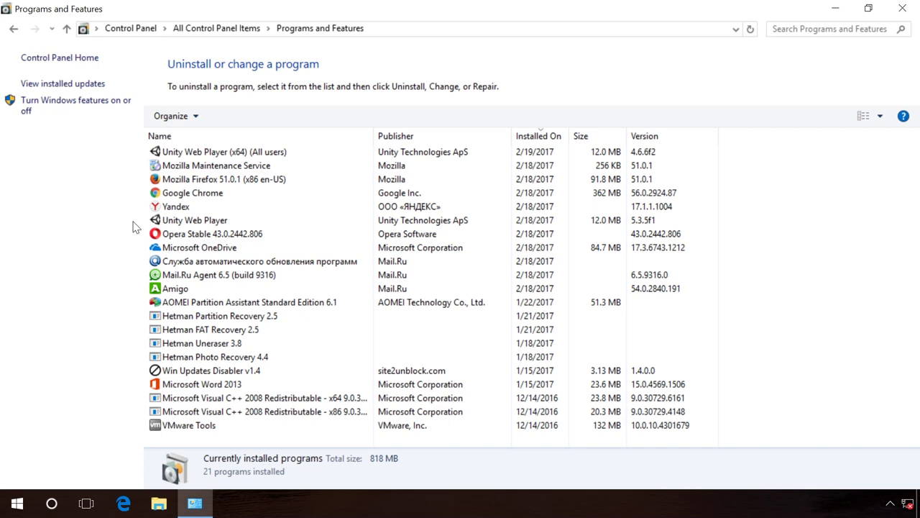
Uninstall Unity Web Player and the Mail.Ru update service.
{"action": "right_click", "coordinate": [180, 221]}
{"action": "left_click", "coordinate": [205, 232]}
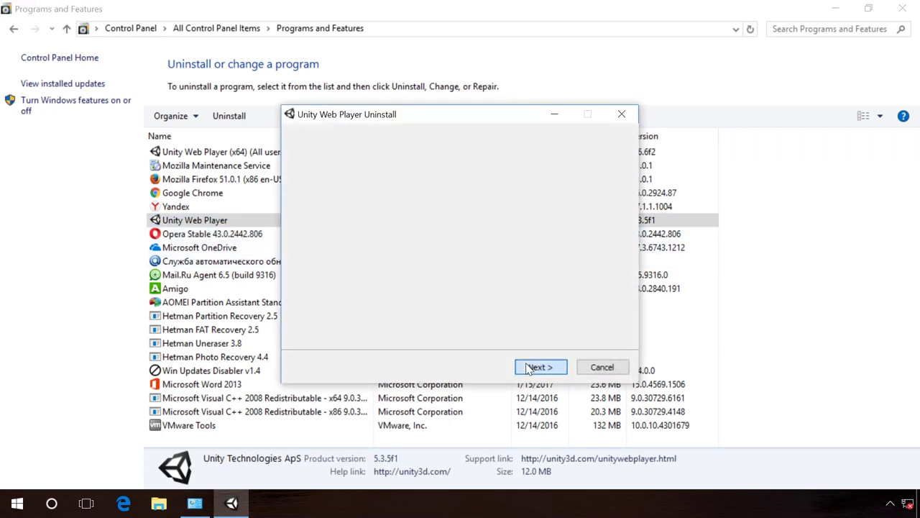
{"action": "left_click", "coordinate": [538, 367]}
{"action": "left_click", "coordinate": [531, 366]}
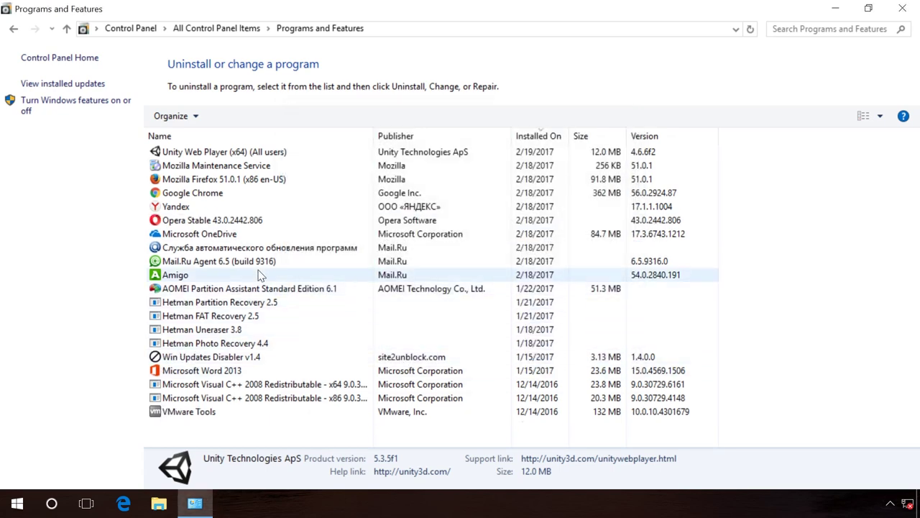
{"action": "left_click", "coordinate": [203, 248]}
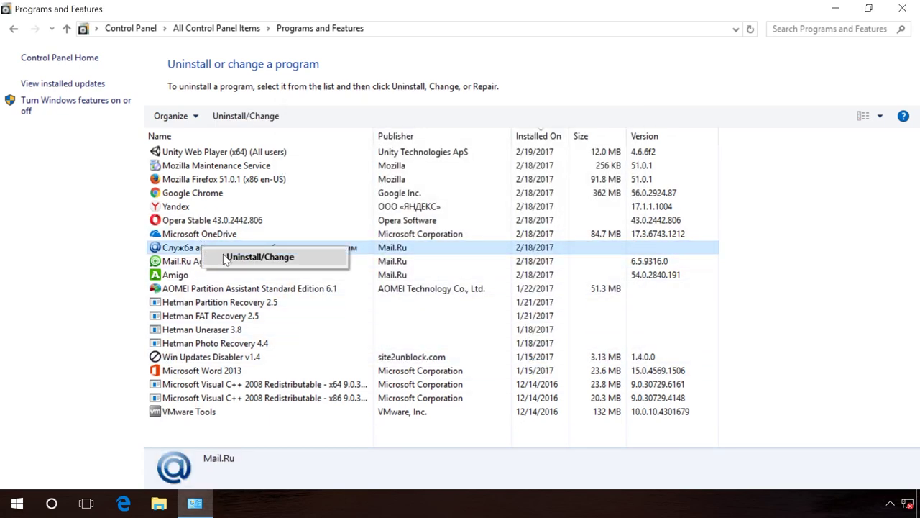
{"action": "left_click", "coordinate": [225, 258]}
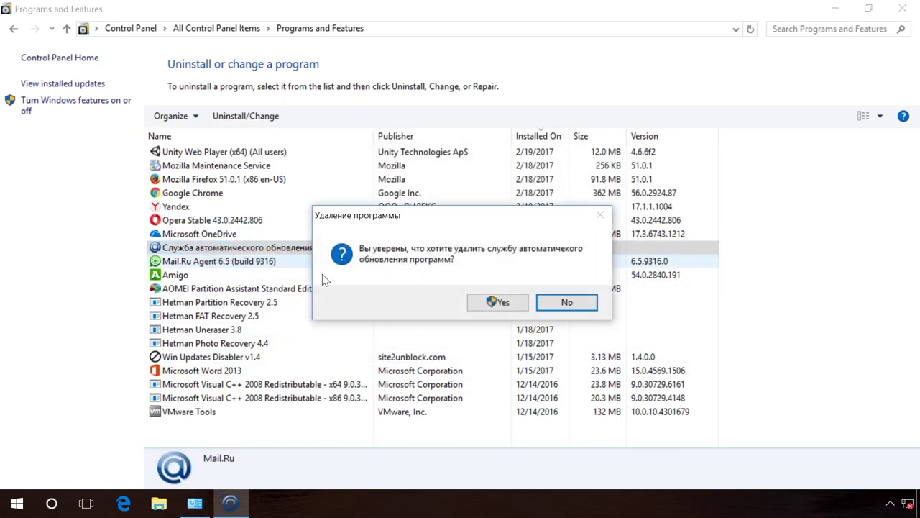
{"action": "left_click", "coordinate": [486, 305]}
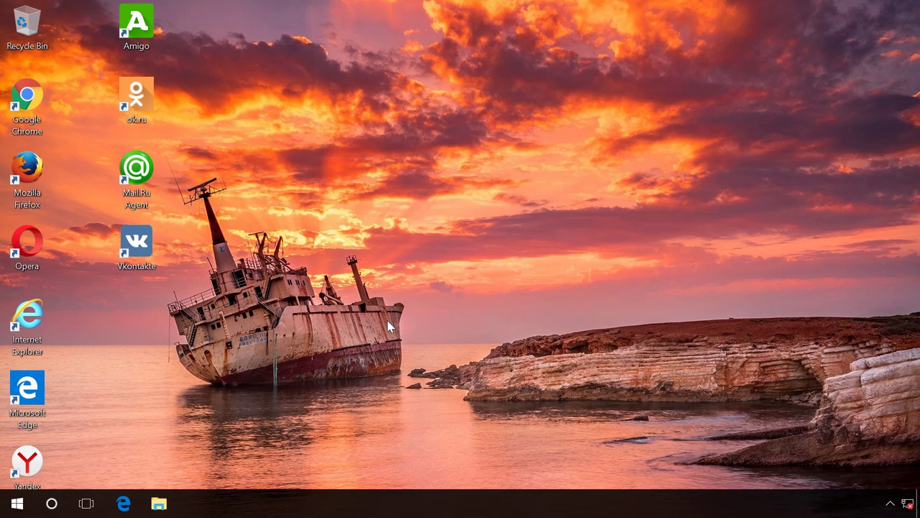
Open MailRuUpdater.exe's file location from Task Manager's Details tab.
{"action": "key", "text": "ctrl+shift+Escape"}
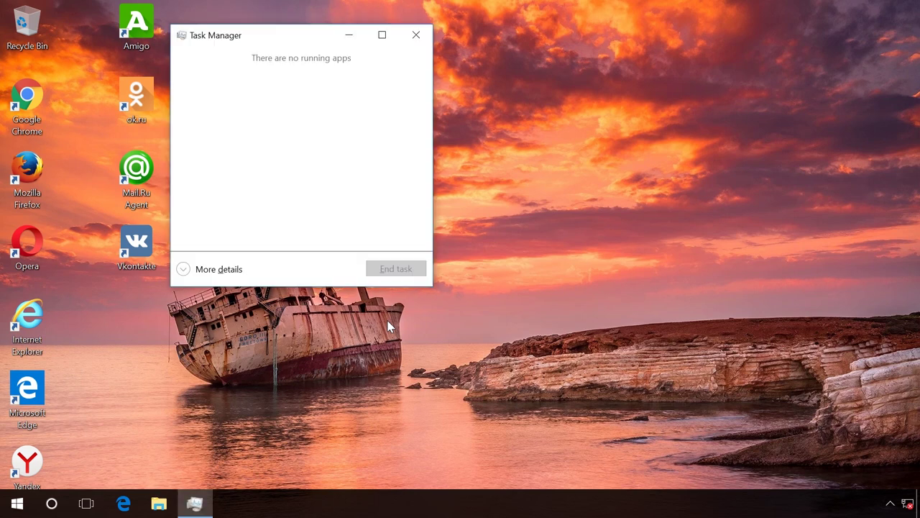
{"action": "left_click", "coordinate": [223, 269]}
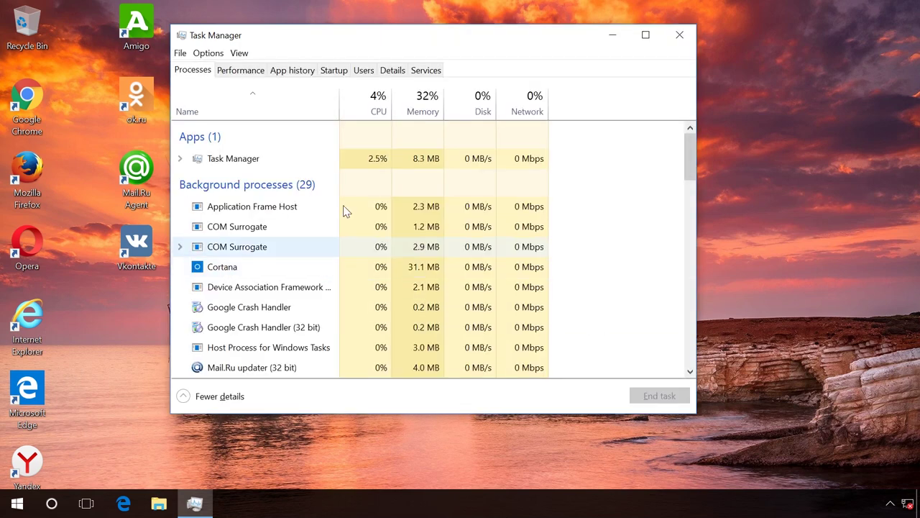
{"action": "left_click", "coordinate": [389, 77]}
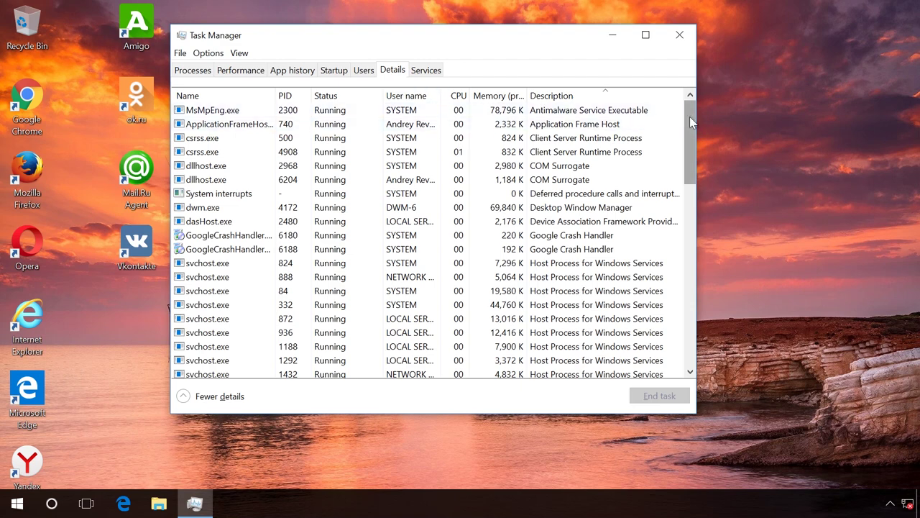
{"action": "left_click_drag", "start_coordinate": [690, 117], "coordinate": [688, 203]}
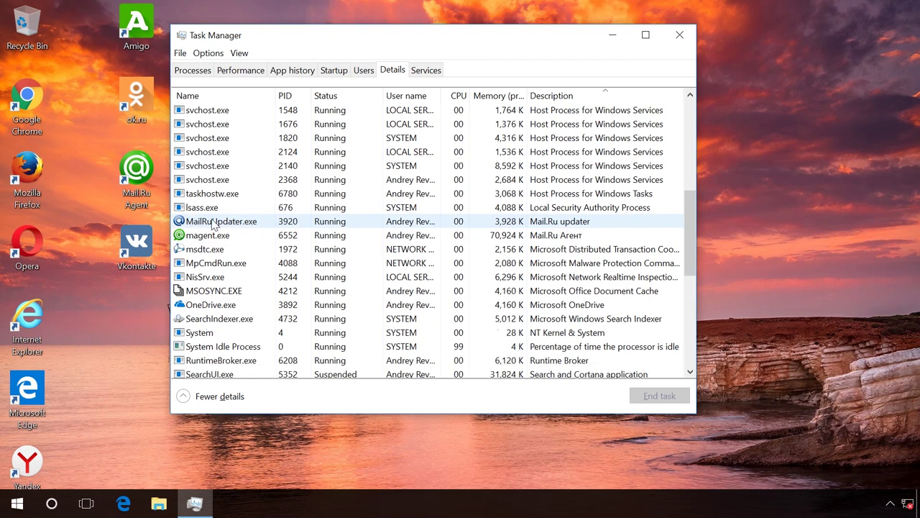
{"action": "right_click", "coordinate": [214, 224]}
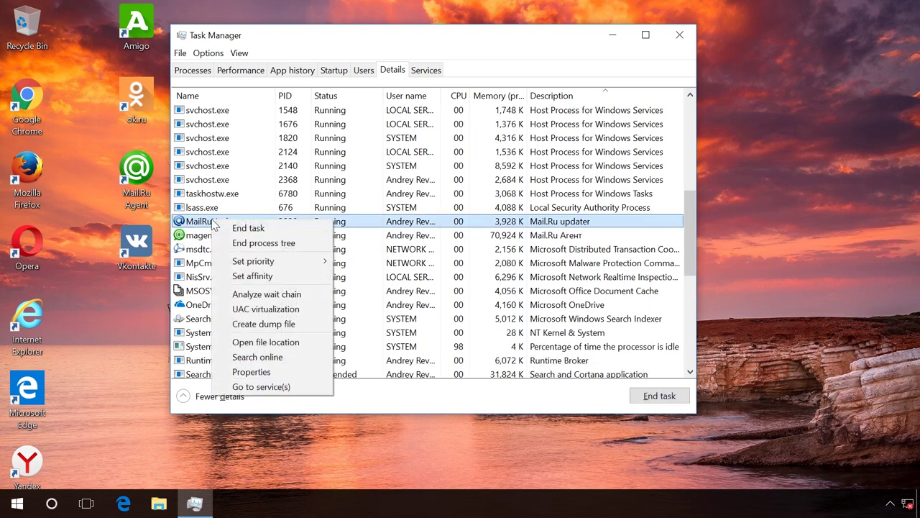
{"action": "left_click", "coordinate": [271, 343]}
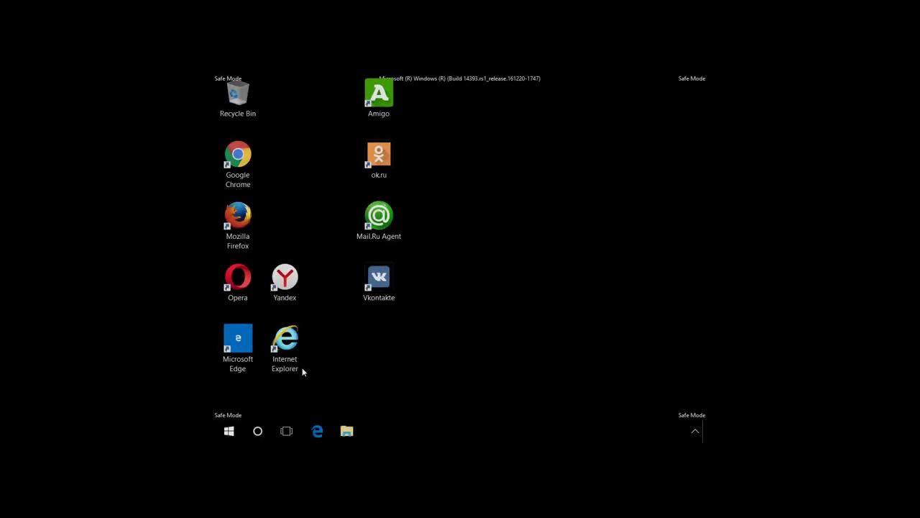
In File Explorer Options, show hidden files and stop hiding protected operating system files.
{"action": "right_click", "coordinate": [231, 431]}
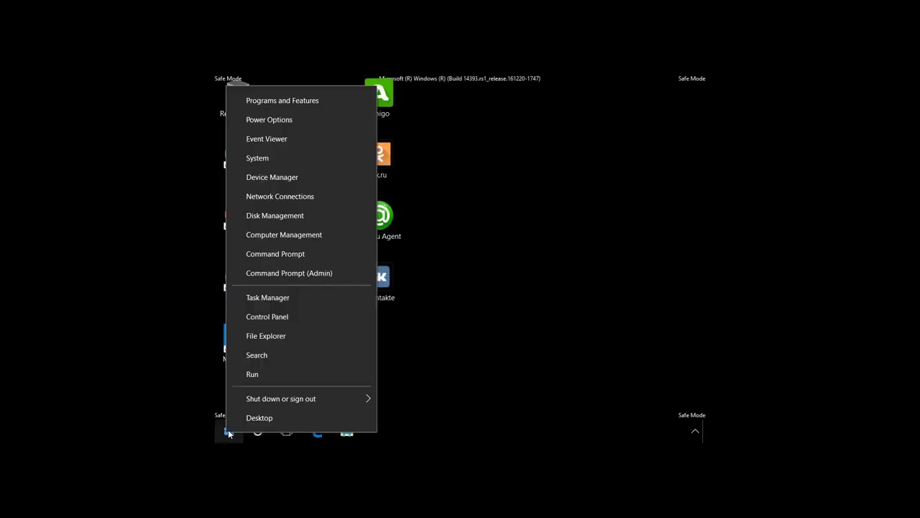
{"action": "left_click", "coordinate": [272, 319]}
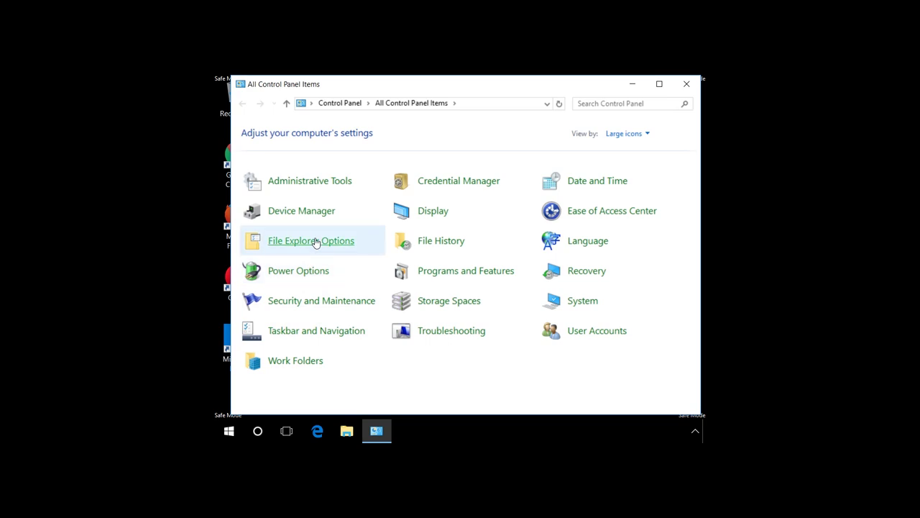
{"action": "left_click", "coordinate": [315, 243]}
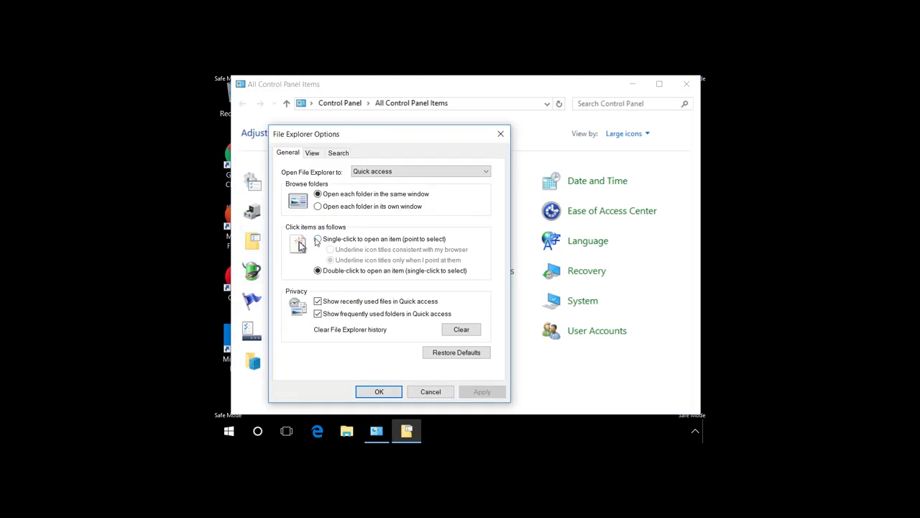
{"action": "left_click", "coordinate": [312, 153]}
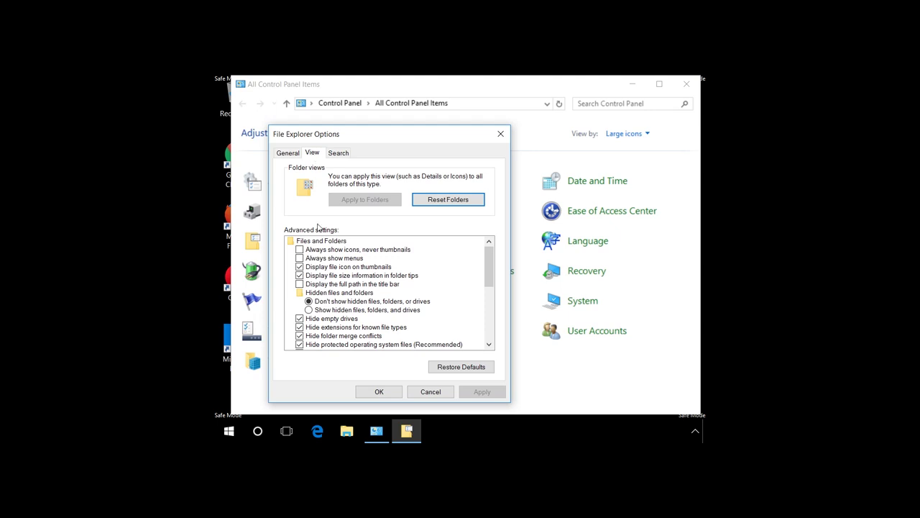
{"action": "left_click", "coordinate": [324, 310]}
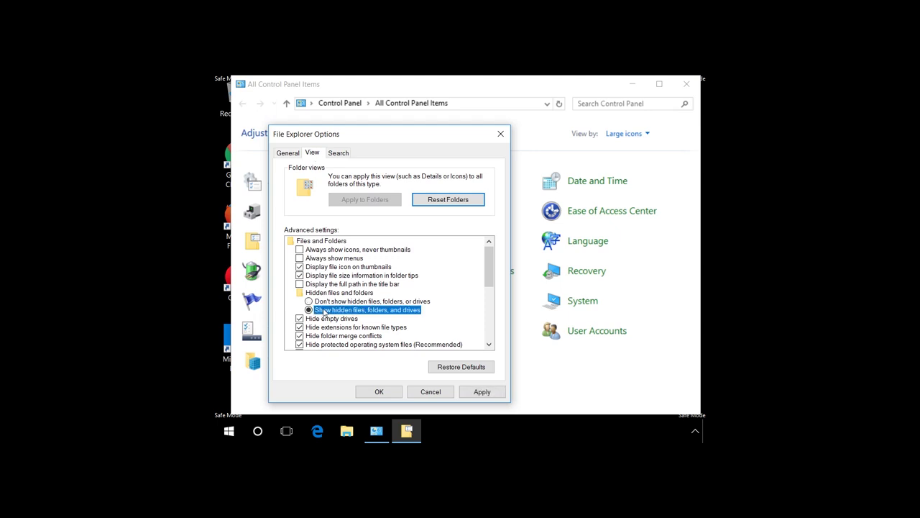
{"action": "left_click", "coordinate": [300, 345]}
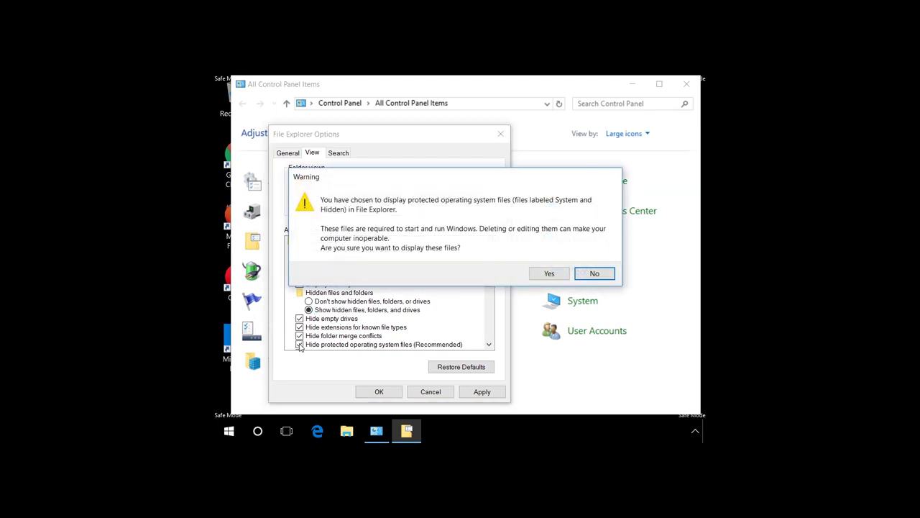
{"action": "left_click", "coordinate": [551, 275]}
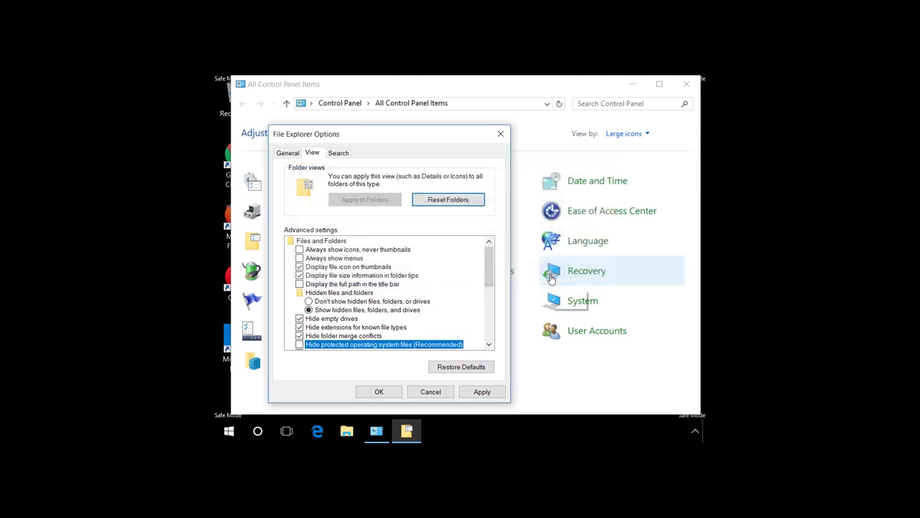
{"action": "left_click", "coordinate": [481, 391]}
{"action": "left_click", "coordinate": [379, 392]}
{"action": "left_click", "coordinate": [685, 85]}
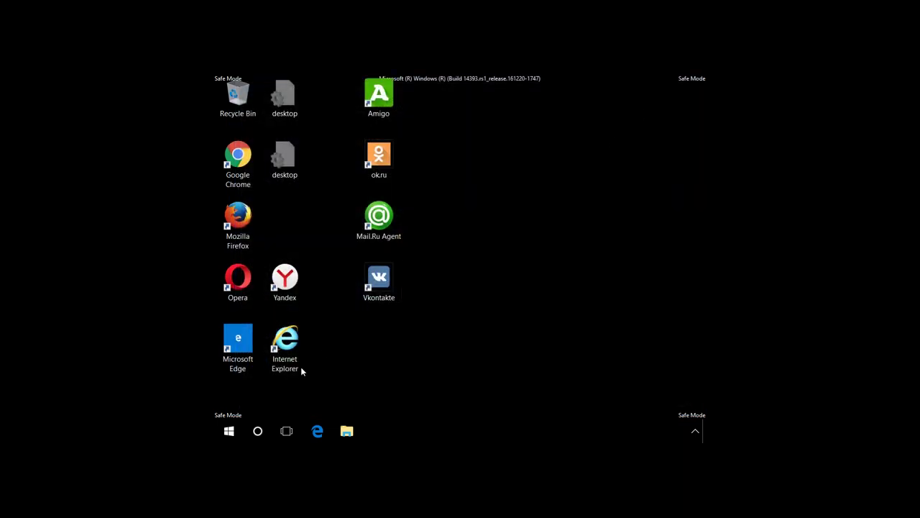
Browse to C:\Users\<user>\AppData\Local in File Explorer.
{"action": "left_click", "coordinate": [347, 432]}
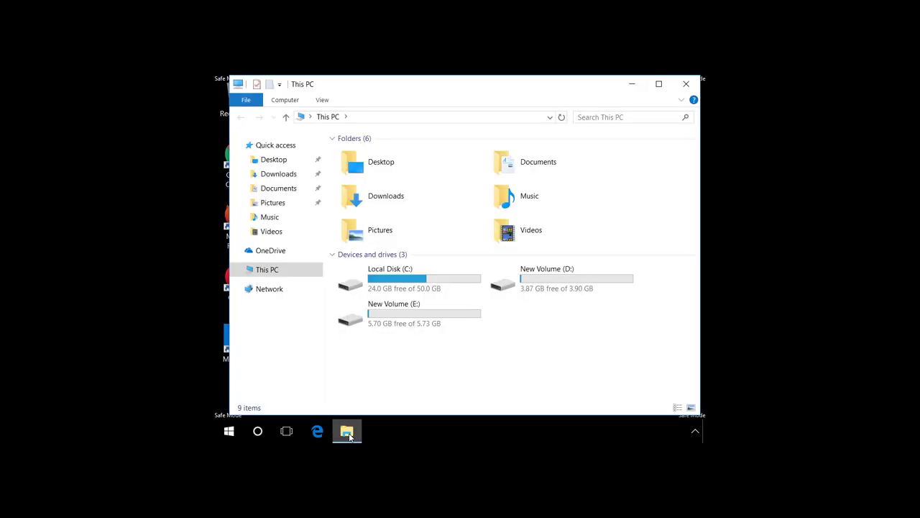
{"action": "double_click", "coordinate": [393, 280]}
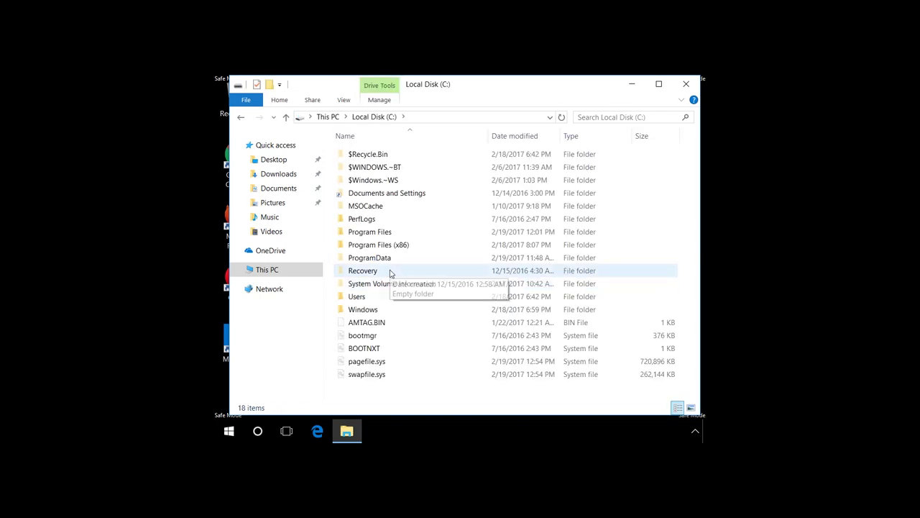
{"action": "double_click", "coordinate": [369, 296]}
{"action": "double_click", "coordinate": [376, 182]}
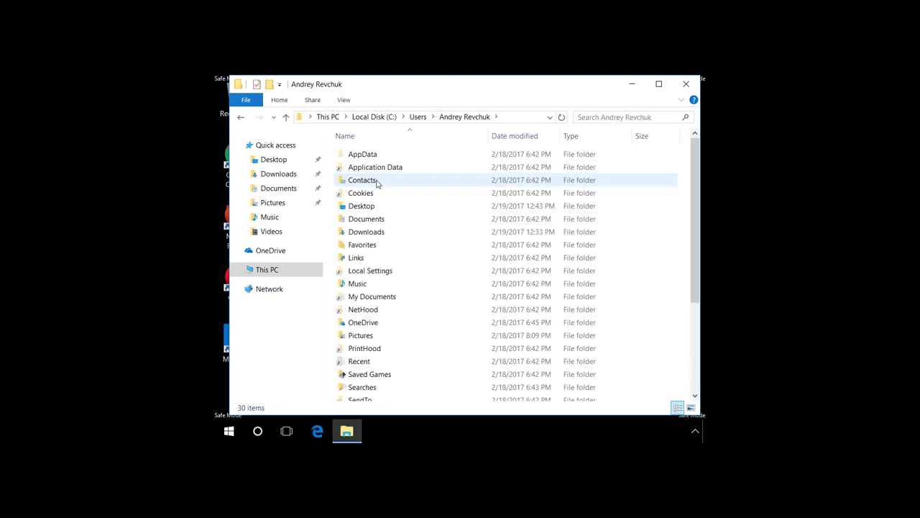
{"action": "double_click", "coordinate": [364, 154]}
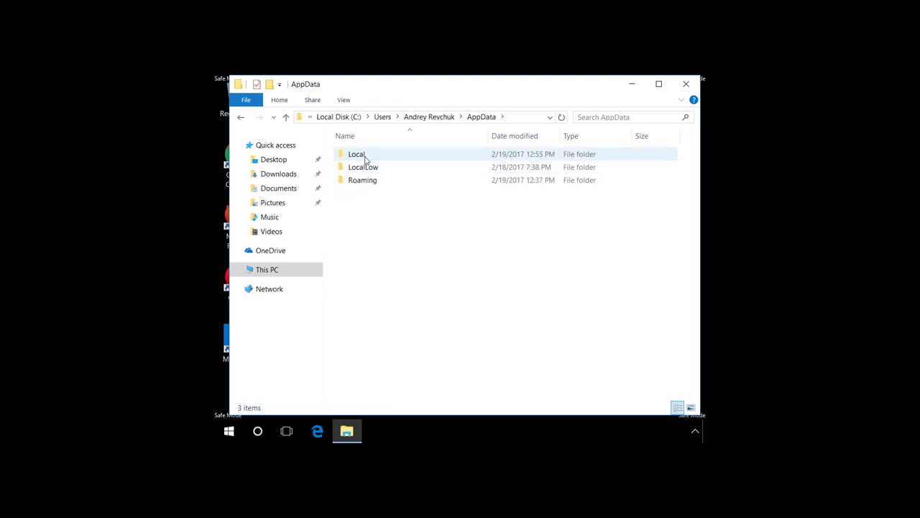
{"action": "double_click", "coordinate": [356, 154]}
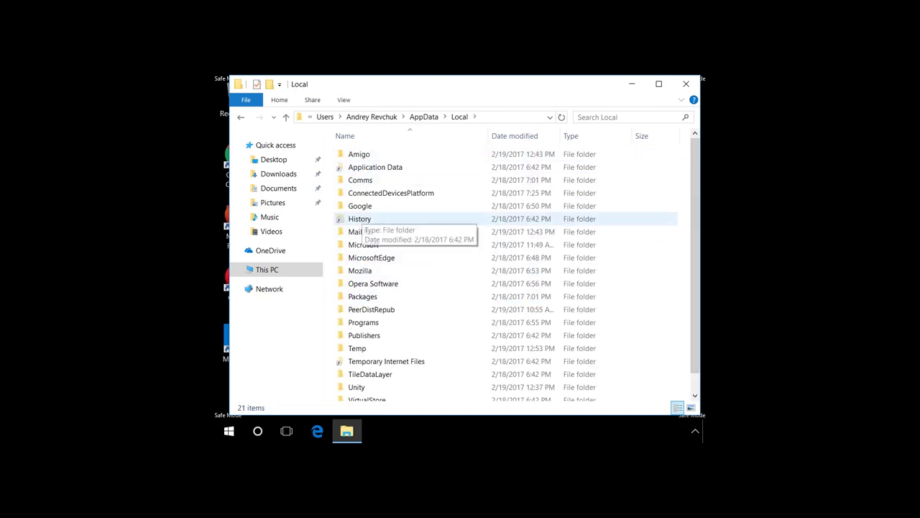
Permanently delete the Mail.Ru folder with Shift+Delete and close the window.
{"action": "left_click", "coordinate": [364, 236]}
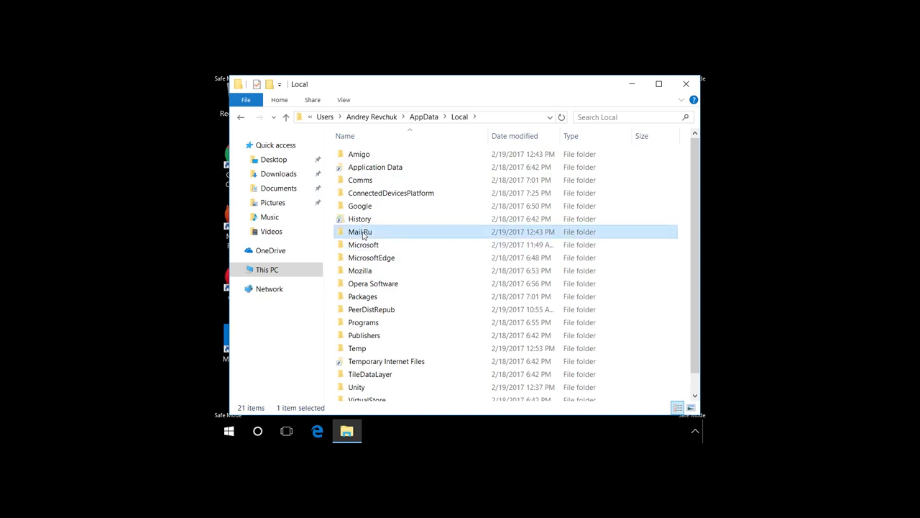
{"action": "key", "text": "shift+Delete"}
{"action": "left_click", "coordinate": [498, 299]}
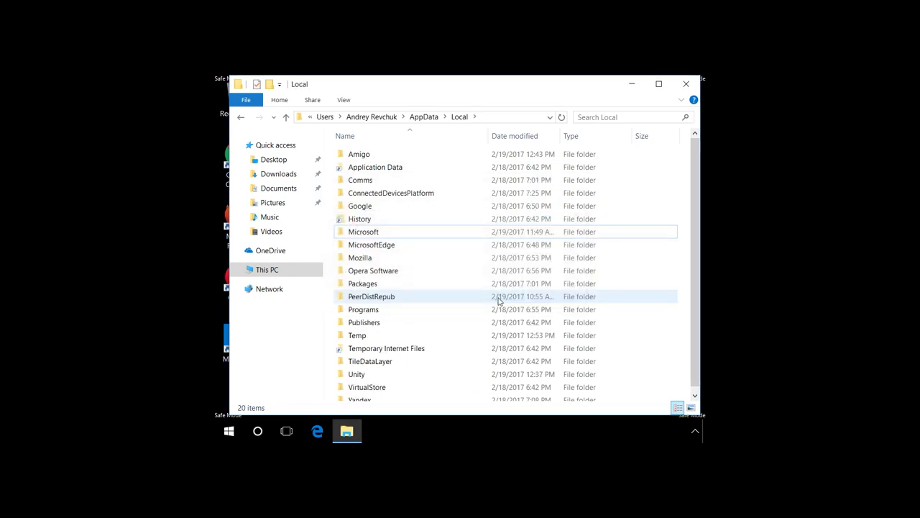
{"action": "left_click", "coordinate": [687, 84]}
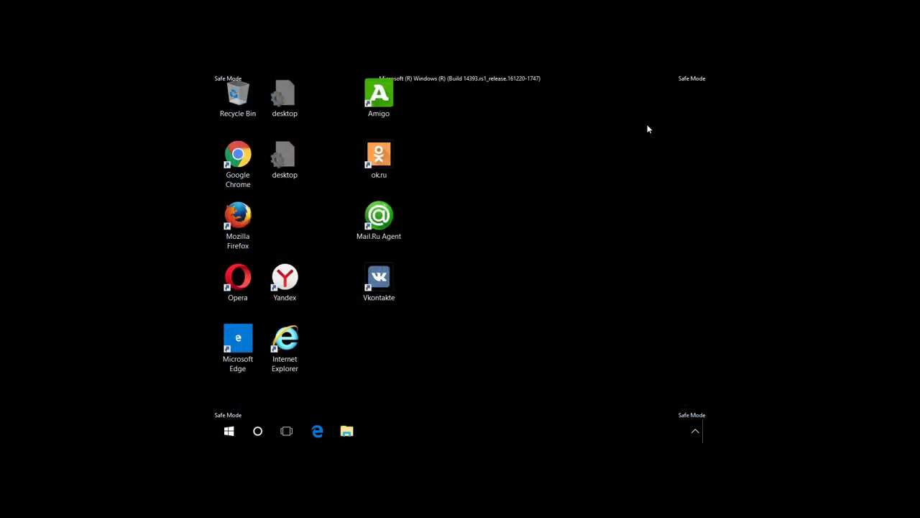
Disable the Mail.Ru updater entry on Task Manager's Startup tab.
{"action": "key", "text": "ctrl+shift+Escape"}
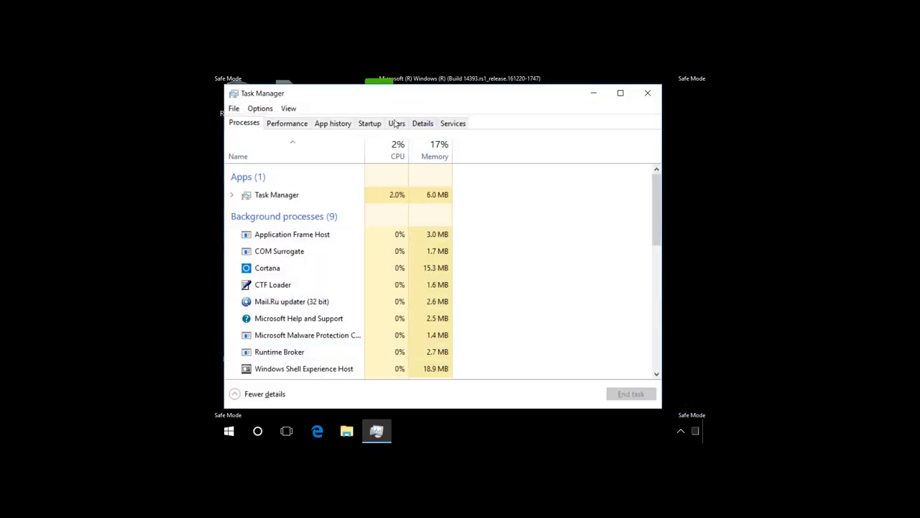
{"action": "left_click", "coordinate": [376, 125]}
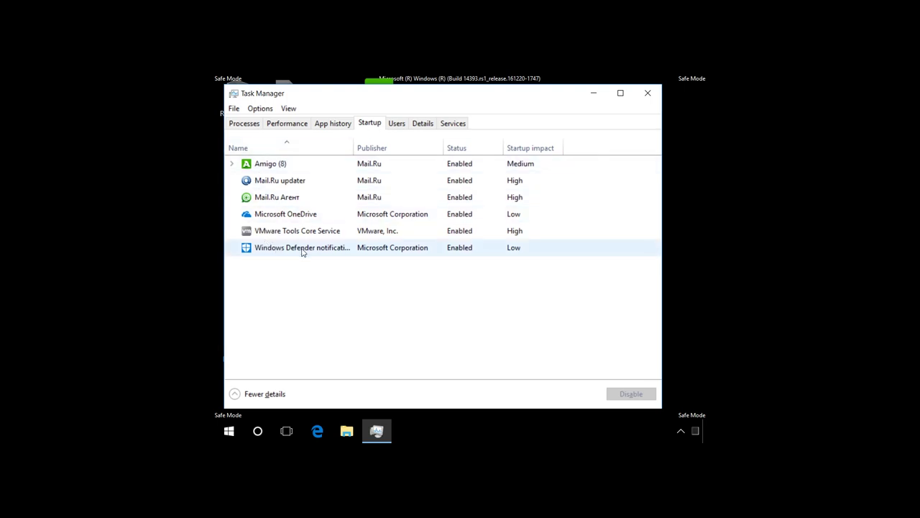
{"action": "left_click", "coordinate": [300, 183]}
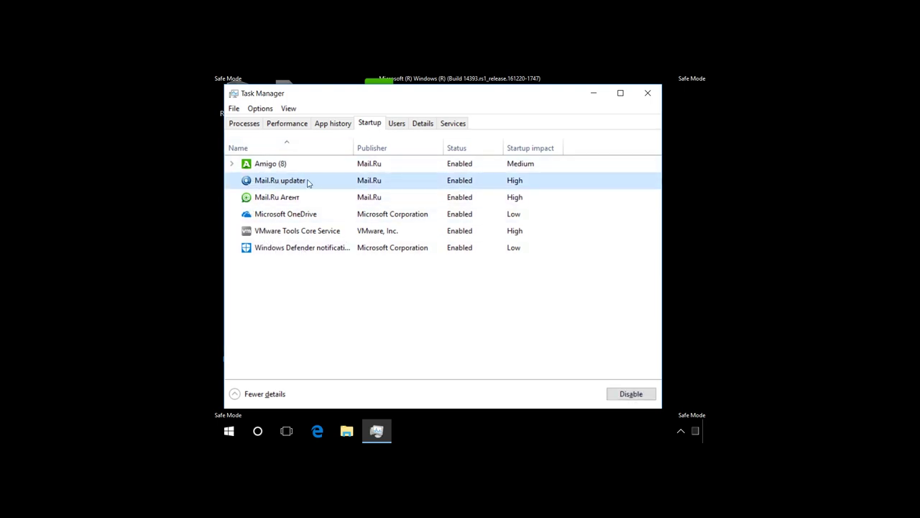
{"action": "left_click", "coordinate": [626, 395]}
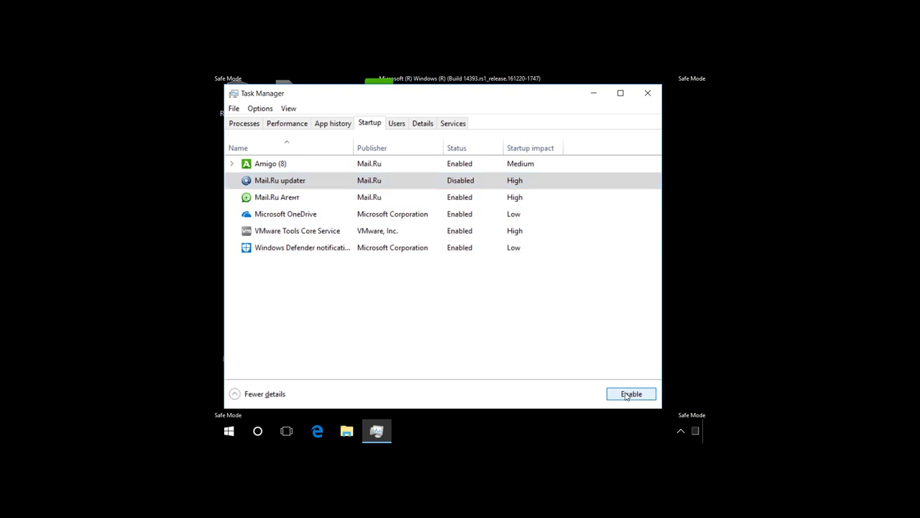
Permanently delete the MailRuUpdater program file from its folder.
{"action": "right_click", "coordinate": [291, 180]}
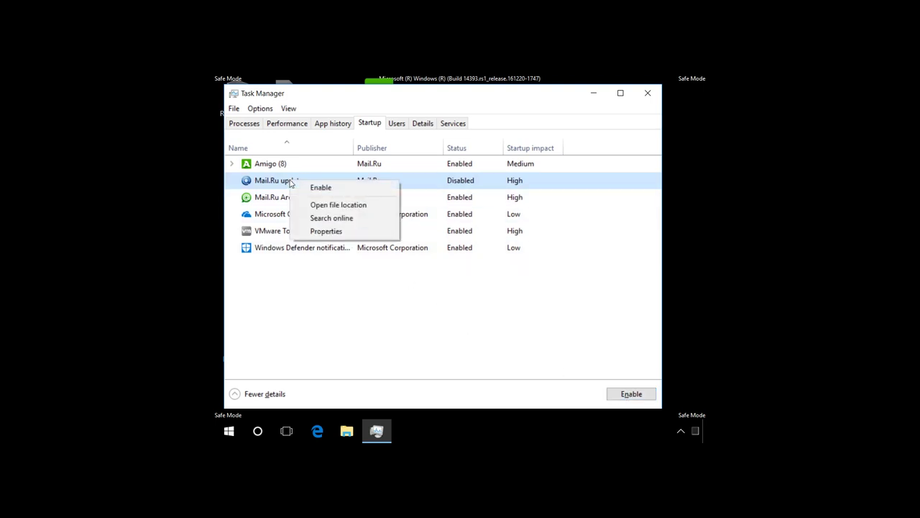
{"action": "left_click", "coordinate": [328, 207]}
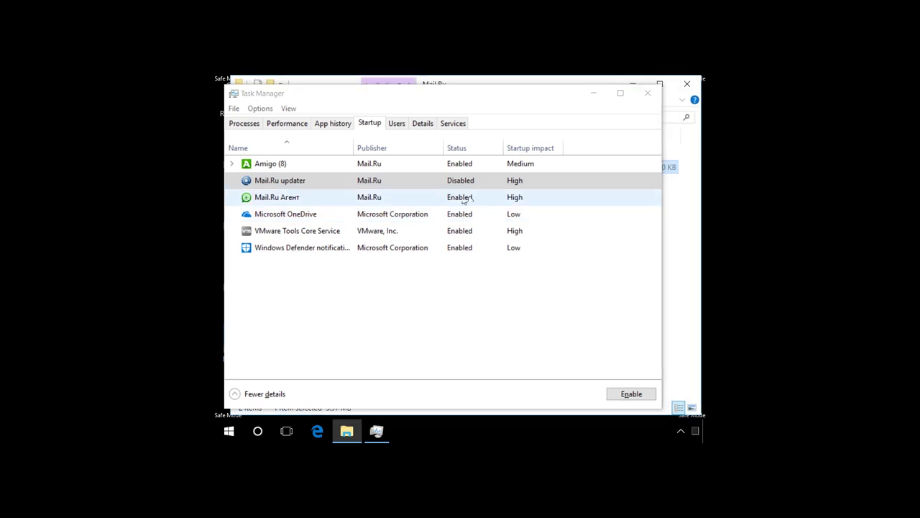
{"action": "left_click", "coordinate": [594, 93]}
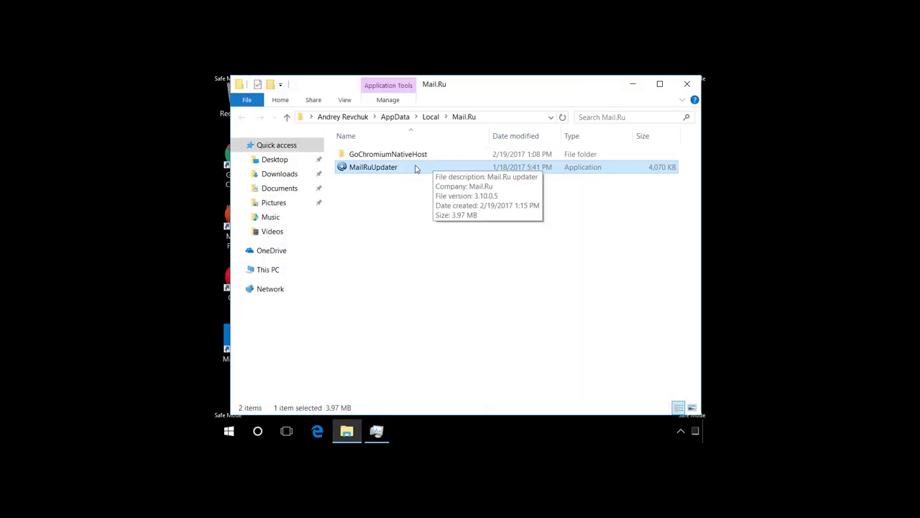
{"action": "key", "text": "shift+Delete"}
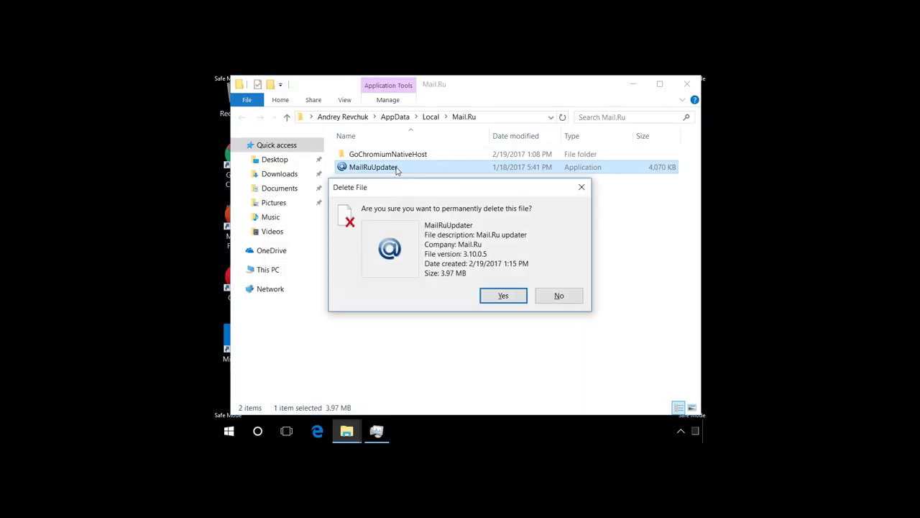
{"action": "left_click", "coordinate": [502, 296]}
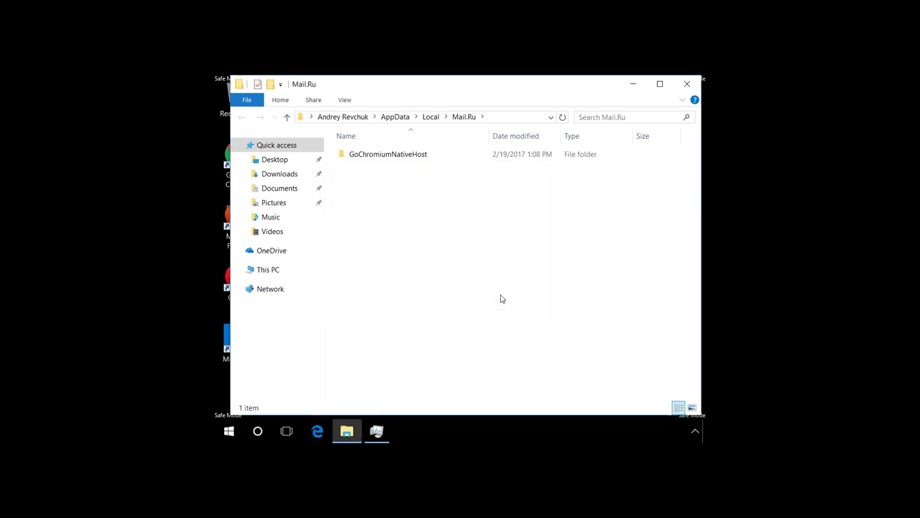
{"action": "left_click", "coordinate": [686, 84]}
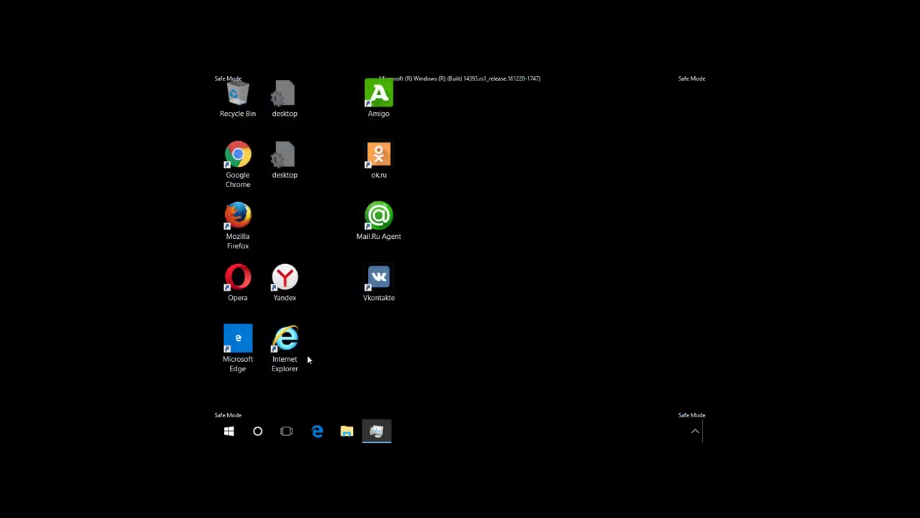
Launch Registry Editor via the Run prompt, showing HKEY_CURRENT_USER.
{"action": "key", "text": "super+r"}
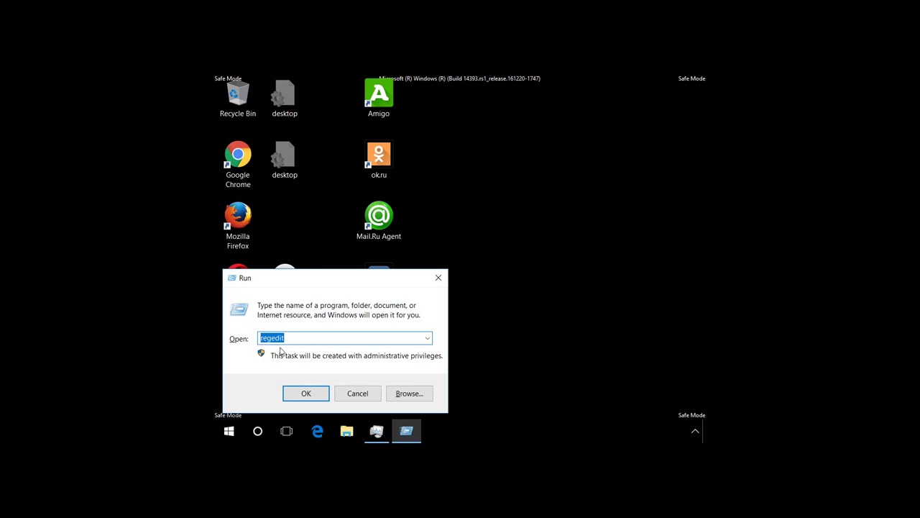
{"action": "left_click", "coordinate": [300, 394]}
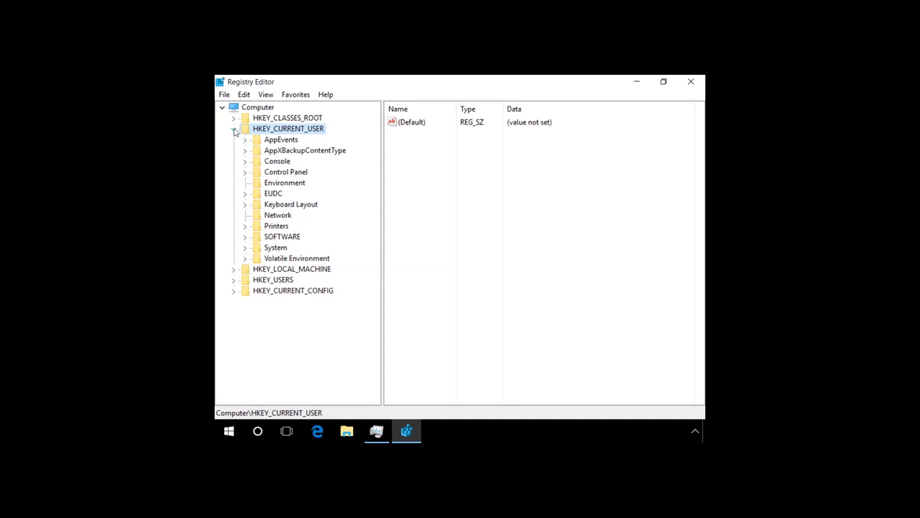
{"action": "left_click", "coordinate": [233, 129]}
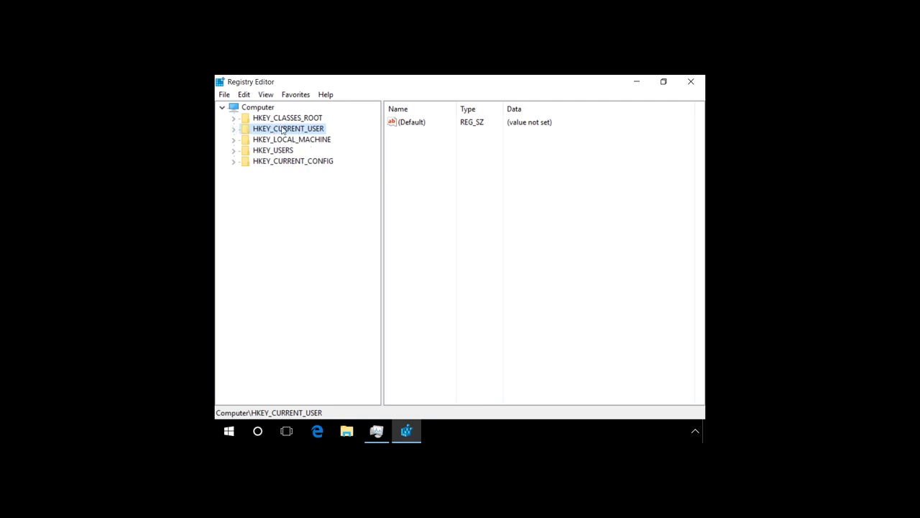
{"action": "left_click", "coordinate": [233, 129]}
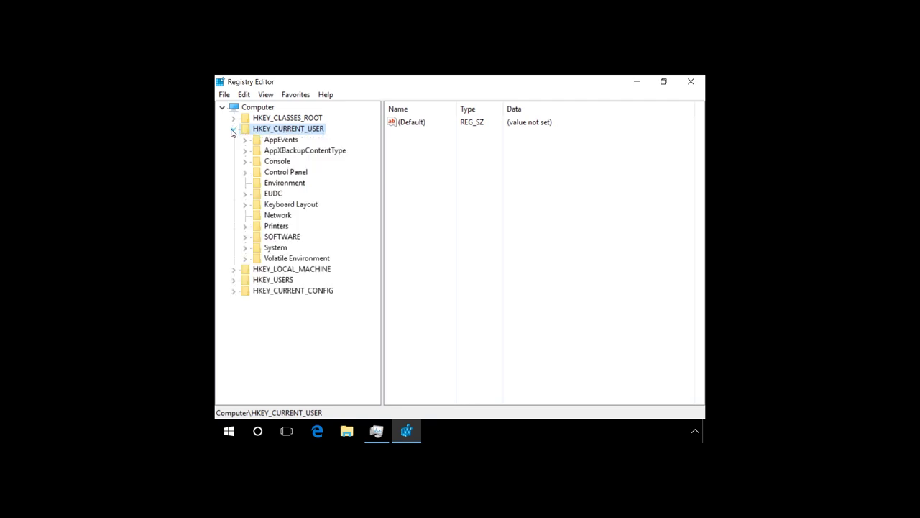
Navigate to HKCU\Software\Microsoft\Windows\CurrentVersion\Run.
{"action": "left_click", "coordinate": [245, 237]}
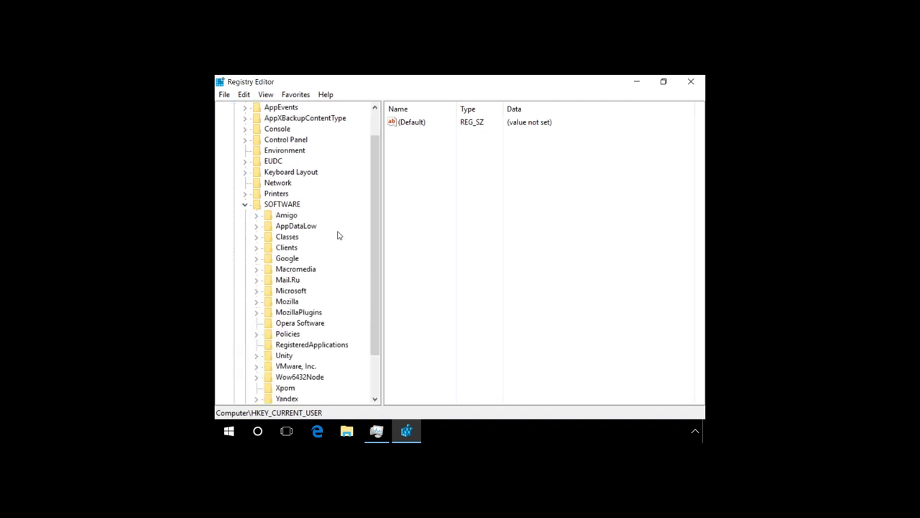
{"action": "scroll", "coordinate": [373, 231], "scroll_direction": "down", "scroll_amount": 1}
{"action": "scroll", "coordinate": [373, 231], "scroll_direction": "down", "scroll_amount": 1}
{"action": "left_click", "coordinate": [257, 259]}
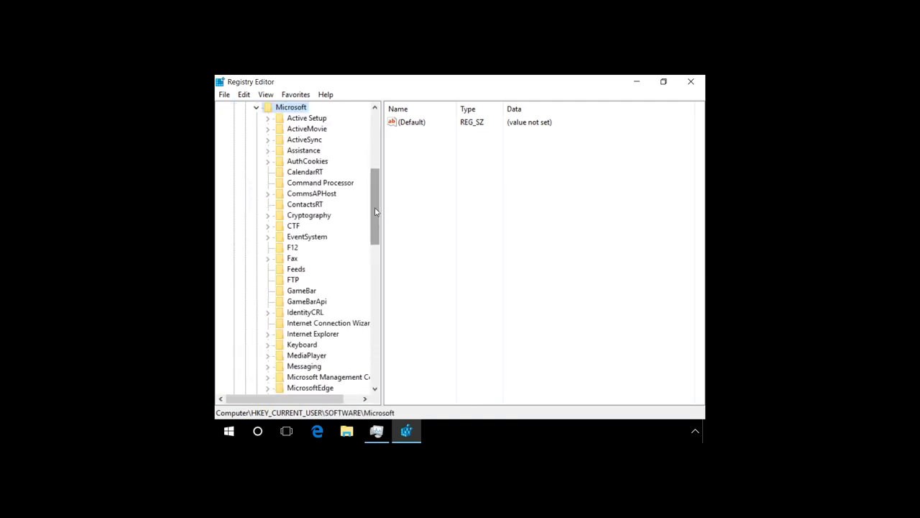
{"action": "left_click_drag", "start_coordinate": [375, 212], "coordinate": [374, 310]}
{"action": "left_click", "coordinate": [302, 312]}
{"action": "left_click", "coordinate": [269, 312]}
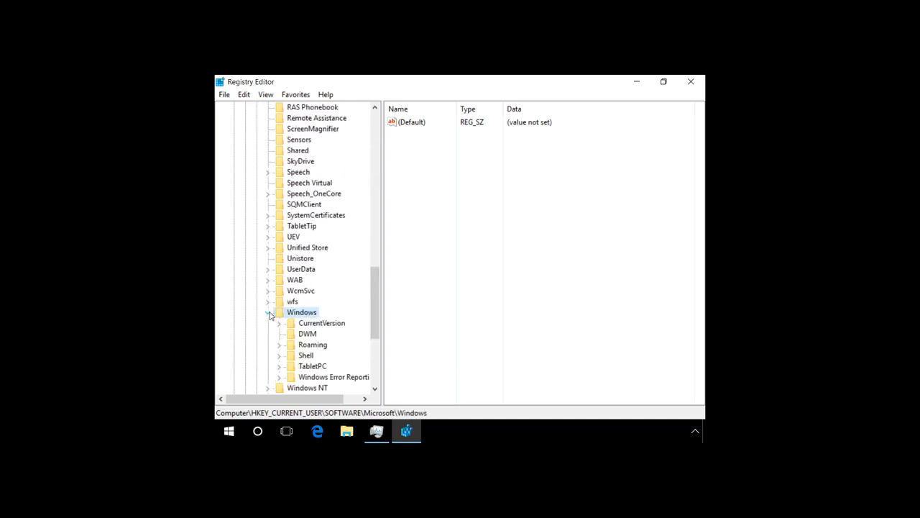
{"action": "left_click", "coordinate": [312, 323]}
{"action": "left_click", "coordinate": [279, 322]}
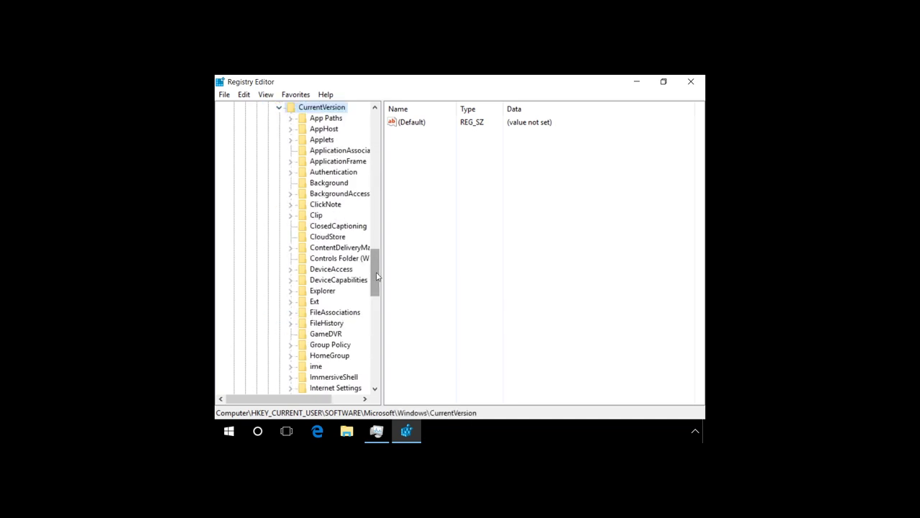
{"action": "left_click_drag", "start_coordinate": [377, 277], "coordinate": [375, 307]}
{"action": "left_click", "coordinate": [316, 302]}
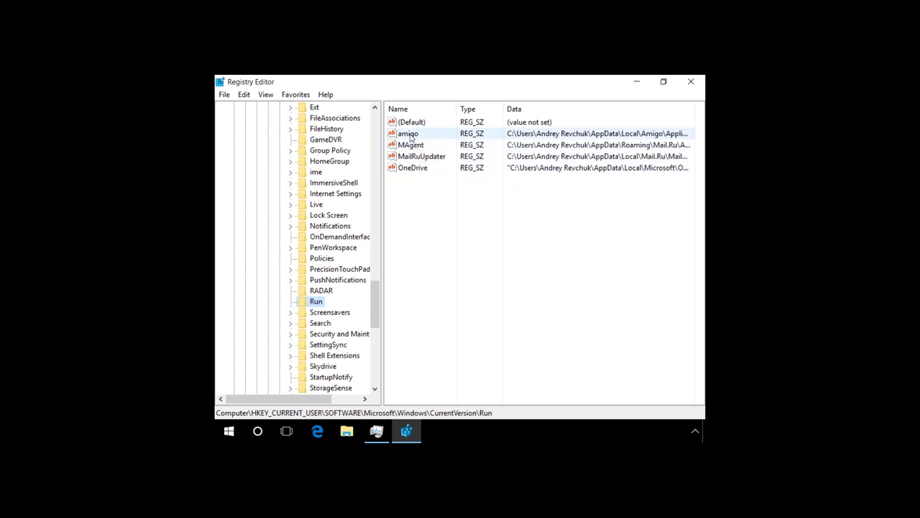
Delete the amigo startup value from the Run key.
{"action": "right_click", "coordinate": [410, 135]}
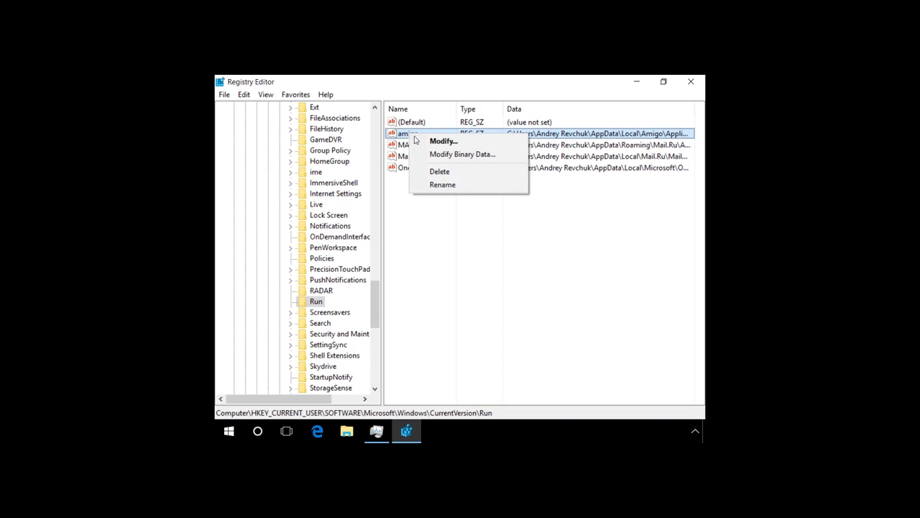
{"action": "left_click", "coordinate": [434, 175]}
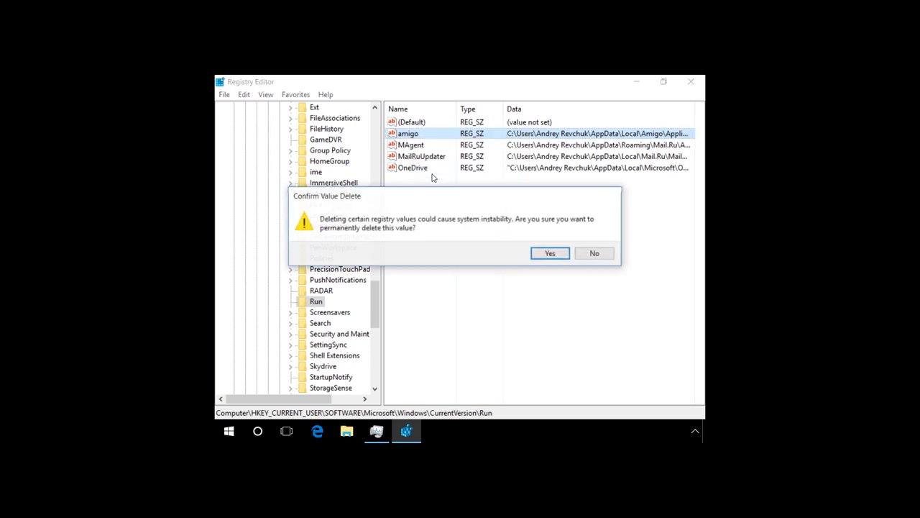
{"action": "left_click", "coordinate": [535, 255]}
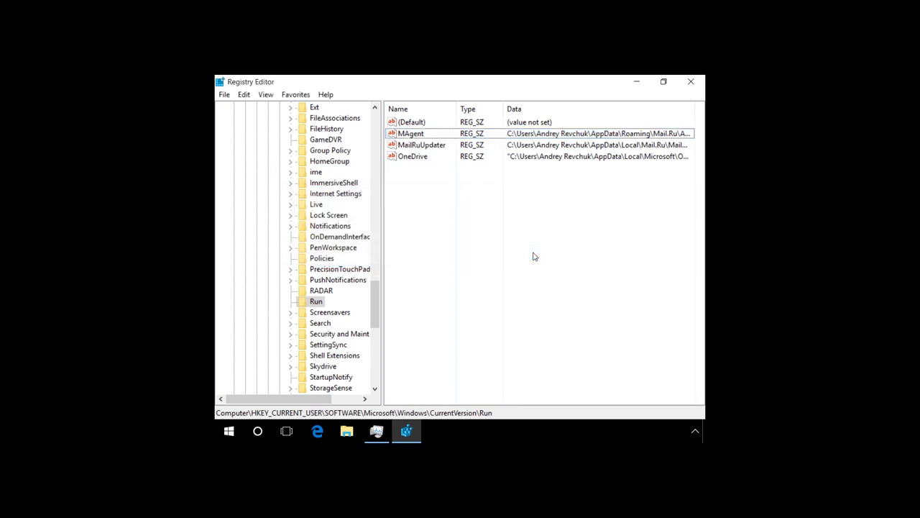
{"action": "left_click_drag", "start_coordinate": [375, 302], "coordinate": [300, 115]}
{"action": "left_click", "coordinate": [258, 108]}
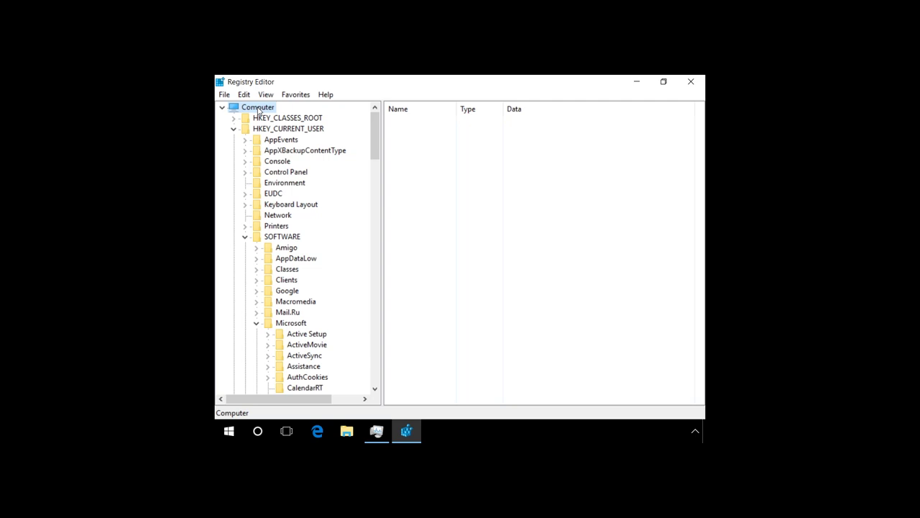
Search the registry for 'mail.ru'.
{"action": "left_click", "coordinate": [247, 97]}
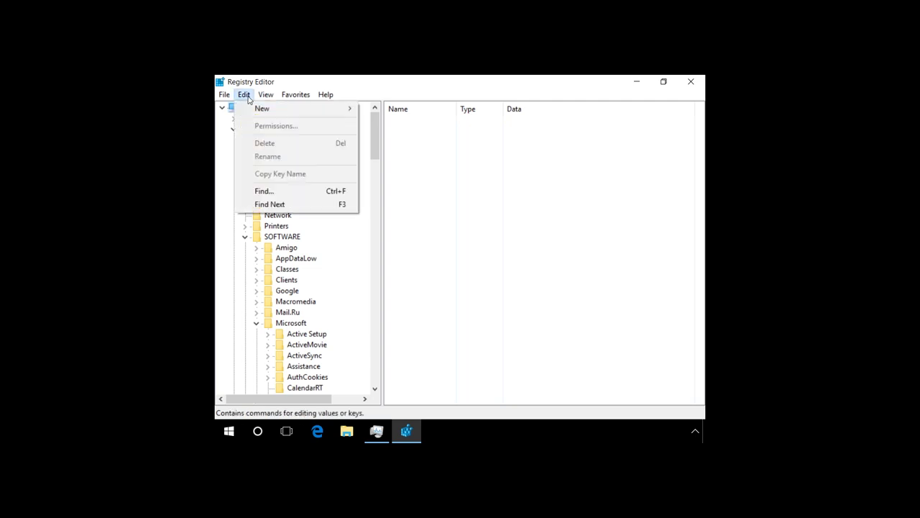
{"action": "left_click", "coordinate": [266, 191]}
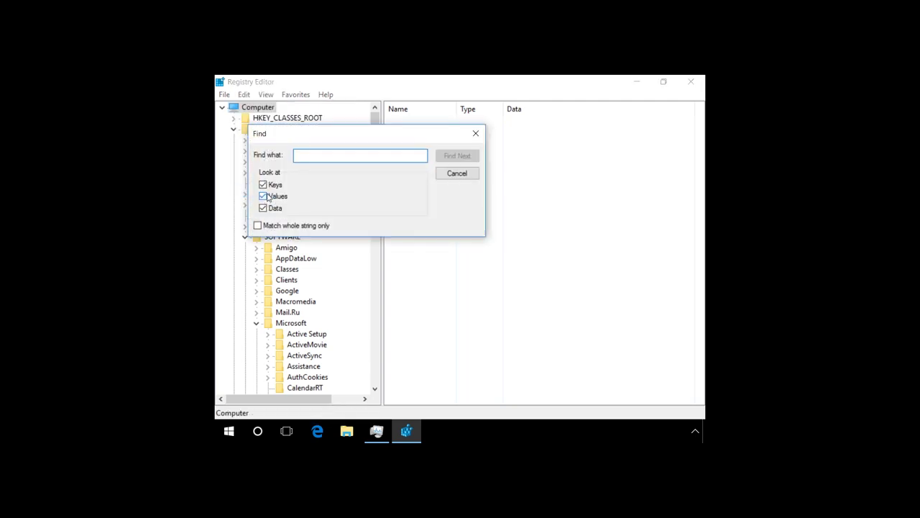
{"action": "type", "text": "mail.ru"}
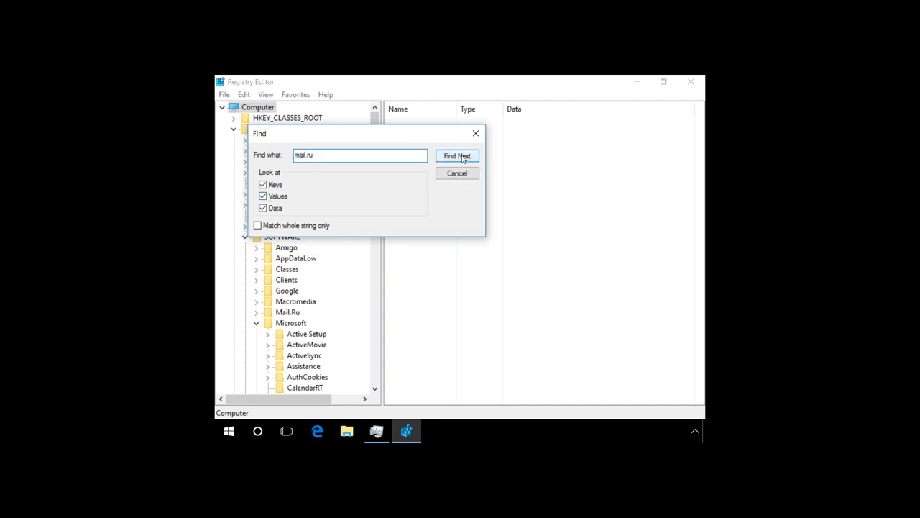
{"action": "left_click", "coordinate": [463, 156]}
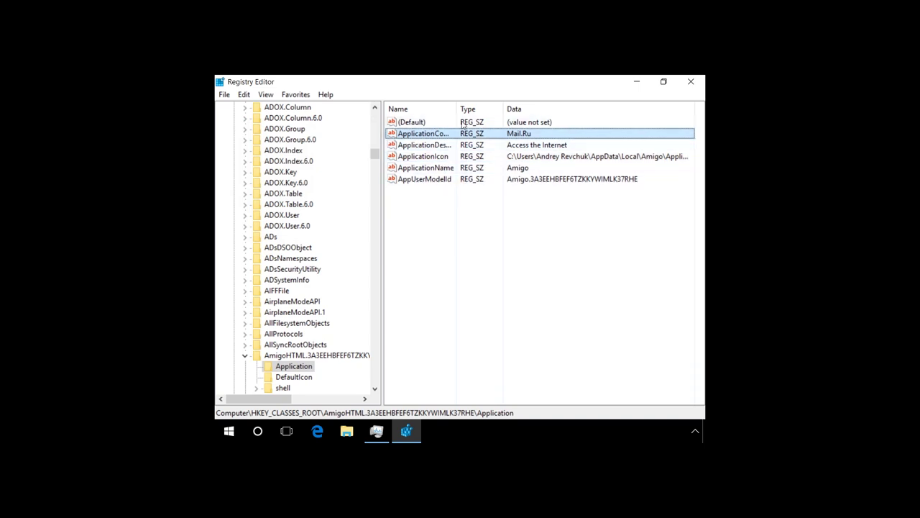
Delete all non-default values of the AmigoHTML Application key, then find the next match.
{"action": "left_click", "coordinate": [421, 181], "text": "shift"}
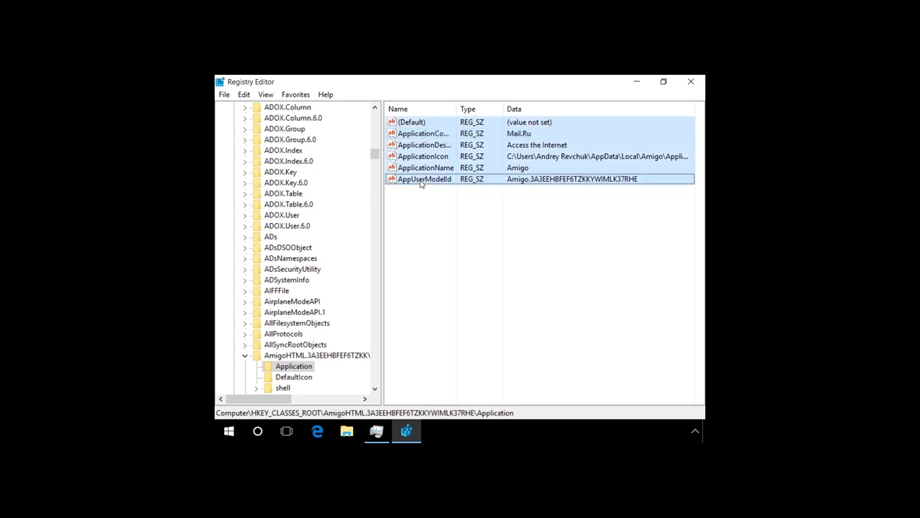
{"action": "right_click", "coordinate": [428, 134]}
{"action": "left_click", "coordinate": [452, 167]}
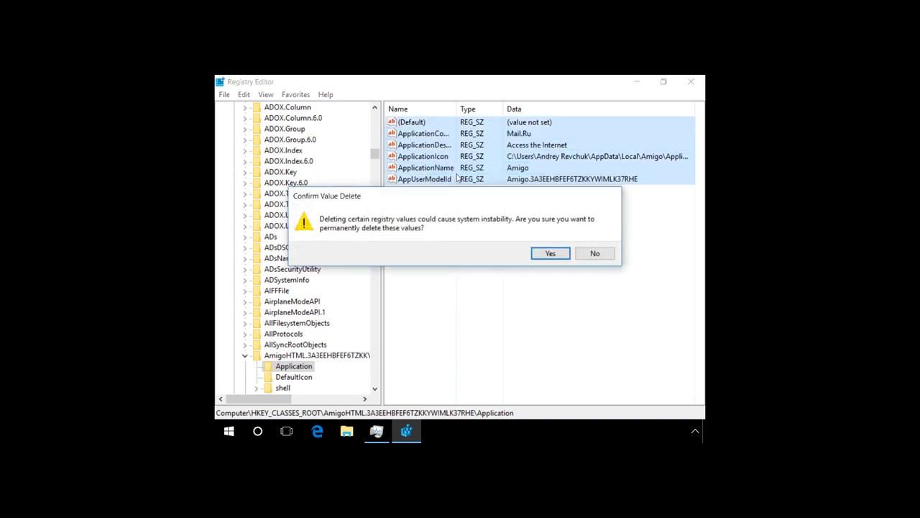
{"action": "left_click", "coordinate": [544, 255]}
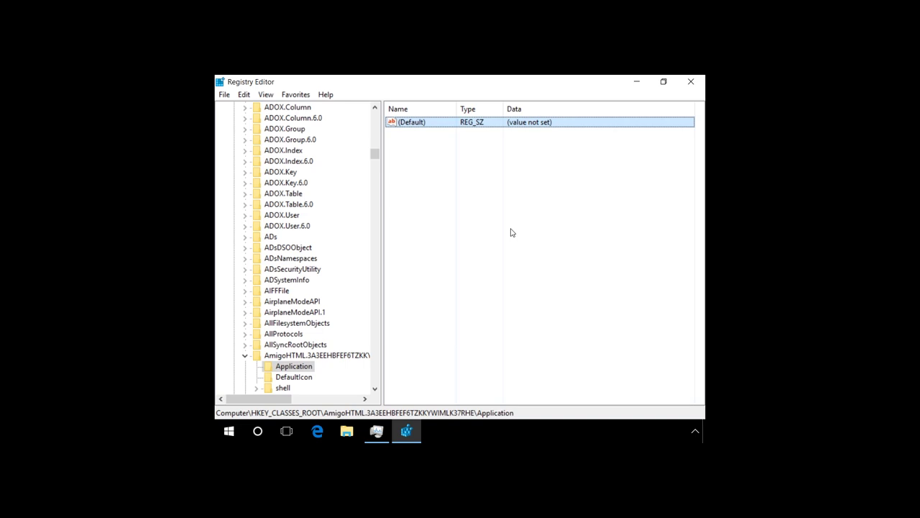
{"action": "key", "text": "F3"}
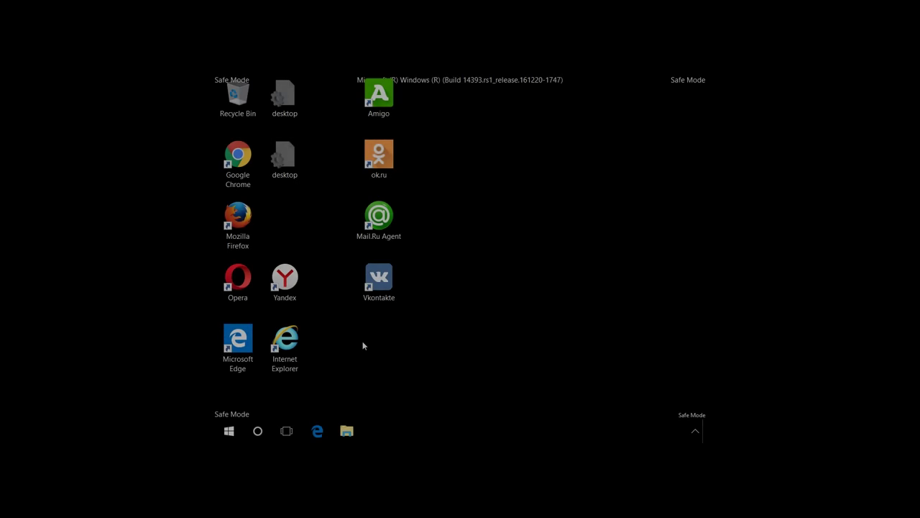
Run msconfig and tick Hide all Microsoft services on the Services tab.
{"action": "key", "text": "super+r"}
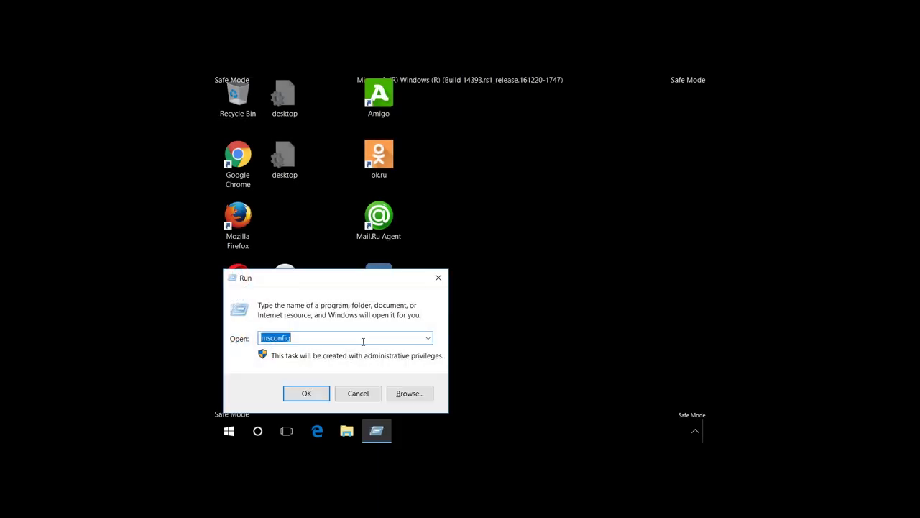
{"action": "left_click", "coordinate": [314, 398]}
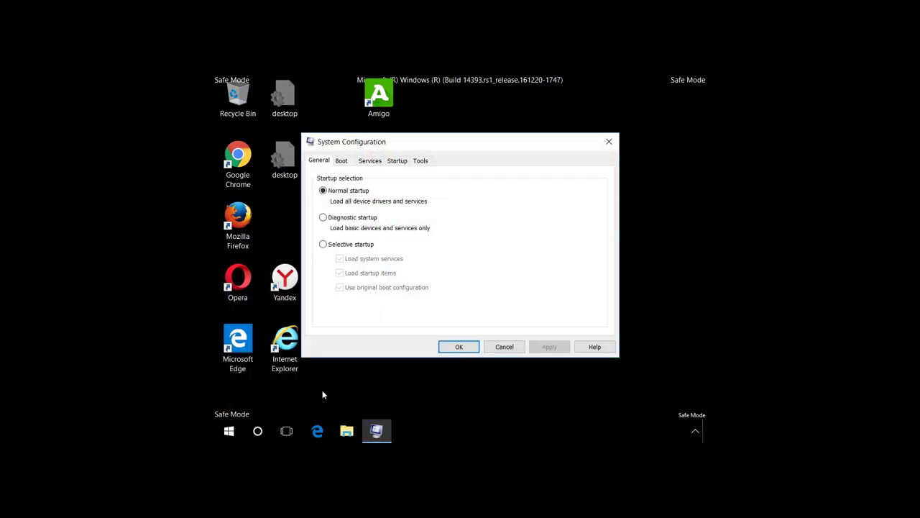
{"action": "left_click", "coordinate": [371, 163]}
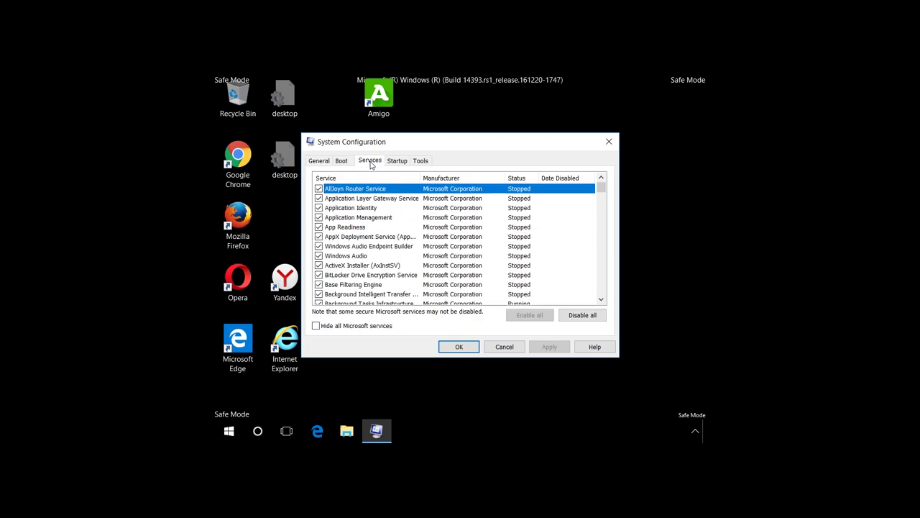
{"action": "left_click", "coordinate": [317, 326]}
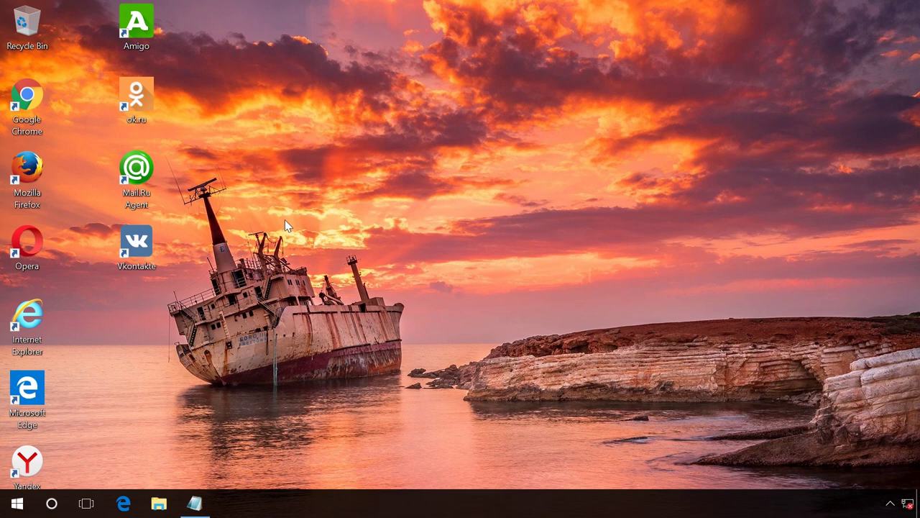
Open the Google Chrome shortcut's Properties and inspect its full Target path.
{"action": "right_click", "coordinate": [29, 109]}
{"action": "left_click", "coordinate": [85, 367]}
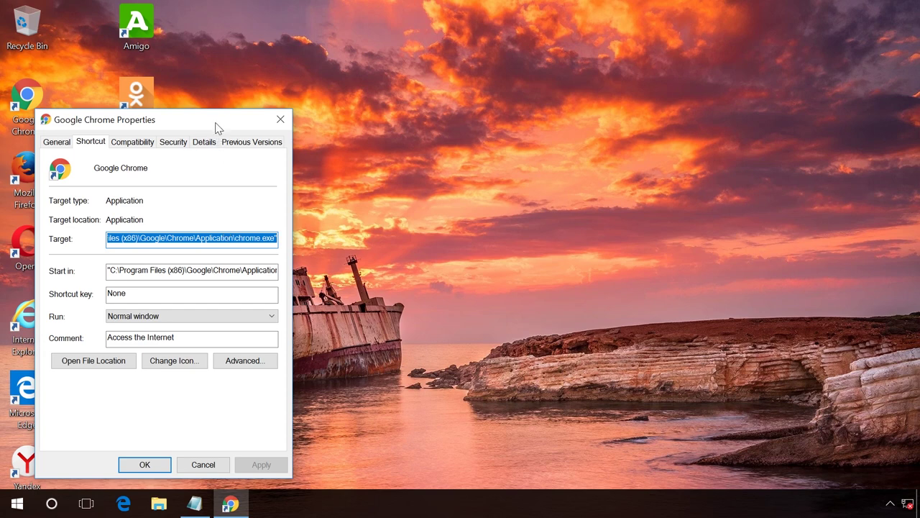
{"action": "left_click_drag", "start_coordinate": [217, 123], "coordinate": [396, 106]}
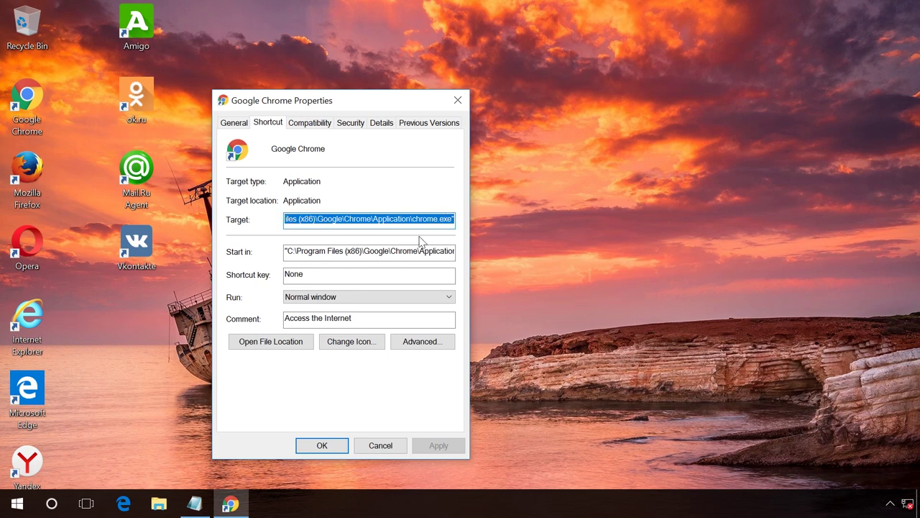
{"action": "left_click", "coordinate": [396, 218]}
{"action": "left_click_drag", "start_coordinate": [396, 217], "coordinate": [251, 221]}
{"action": "left_click", "coordinate": [314, 220]}
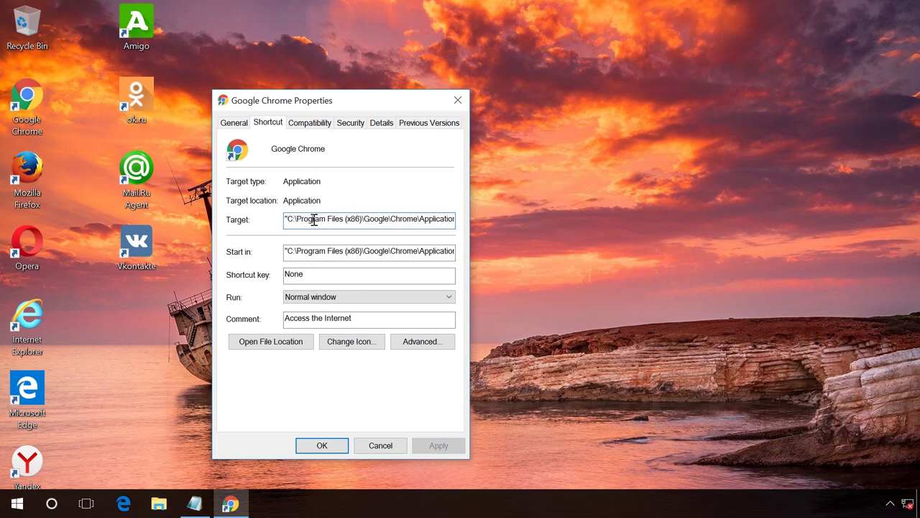
{"action": "left_click_drag", "start_coordinate": [314, 220], "coordinate": [568, 223]}
Replace the Target with an infected virussite.com example and show Notepad's correct Chrome paths.
{"action": "left_click", "coordinate": [436, 219]}
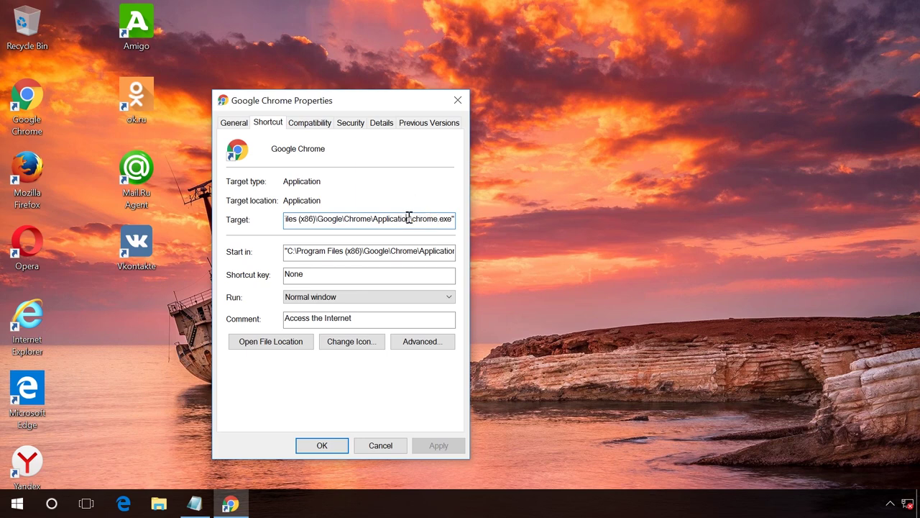
{"action": "key", "text": "ctrl+a"}
{"action": "key", "text": "ctrl+v"}
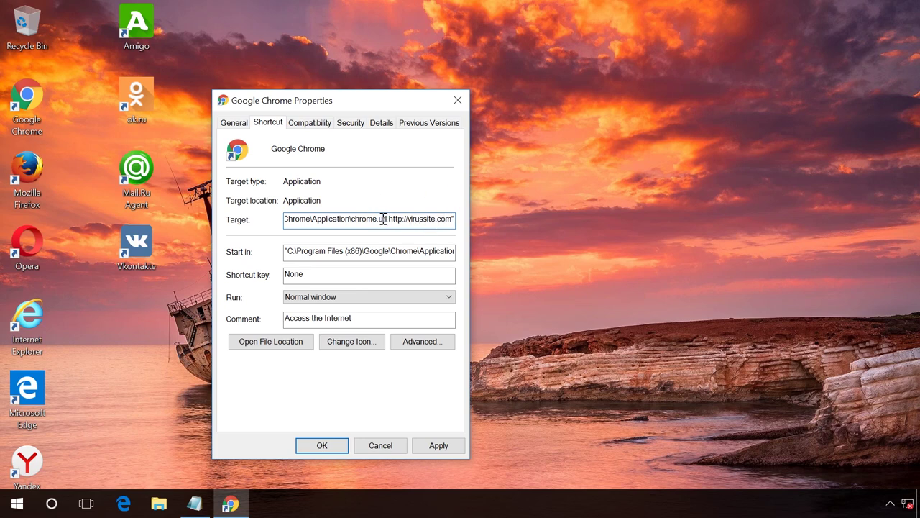
{"action": "left_click", "coordinate": [194, 505]}
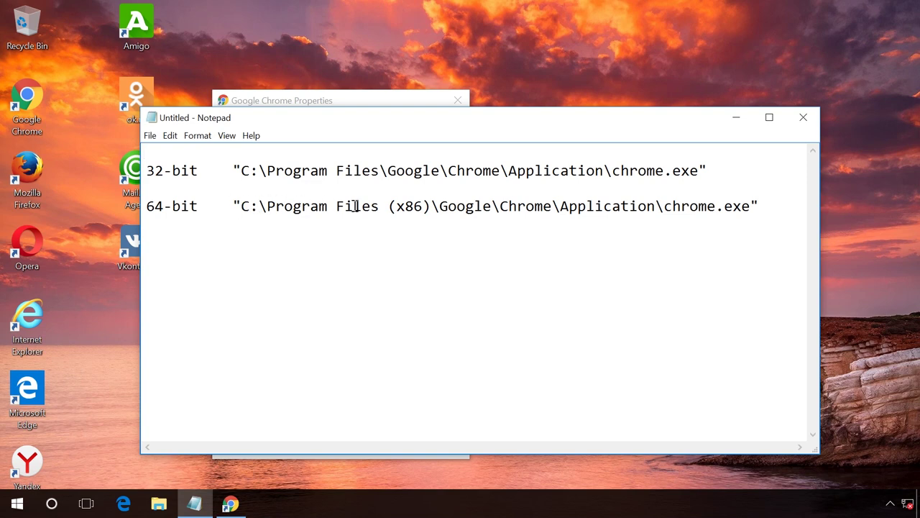
Apply and confirm the edited target in the Google Chrome shortcut's Properties.
{"action": "left_click", "coordinate": [740, 115]}
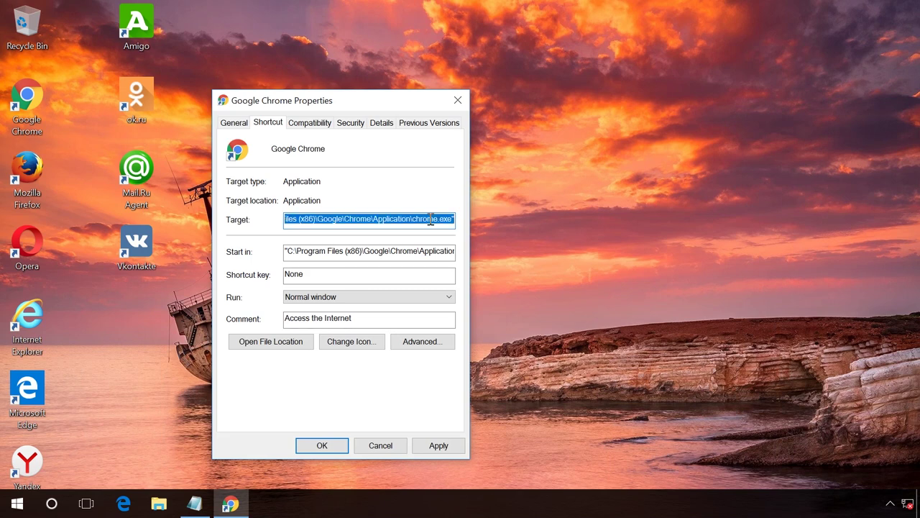
{"action": "left_click", "coordinate": [437, 445]}
{"action": "left_click", "coordinate": [331, 447]}
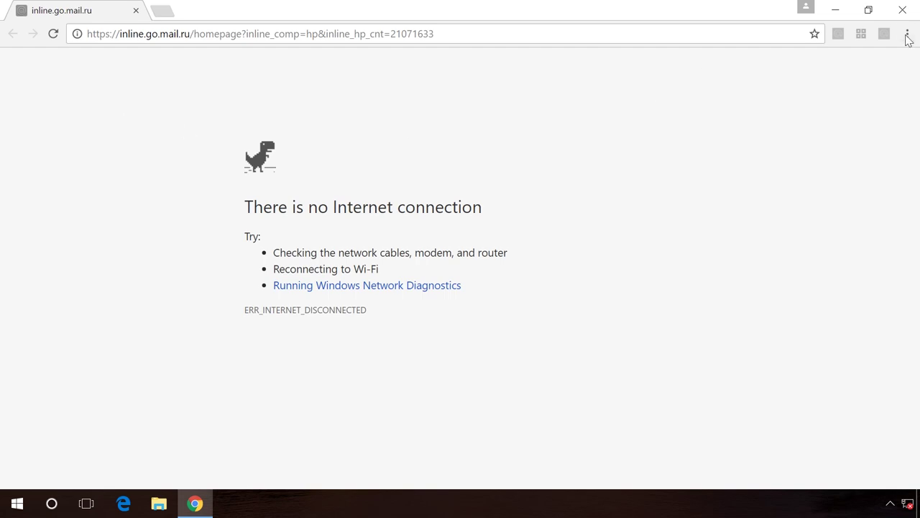
Start Chrome's Reset settings from the advanced section of its Settings page.
{"action": "left_click", "coordinate": [908, 33]}
{"action": "left_click", "coordinate": [774, 293]}
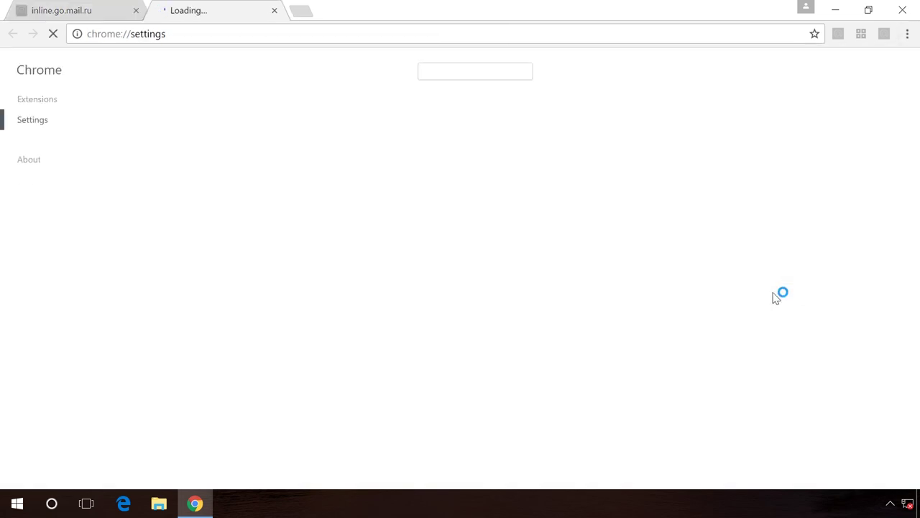
{"action": "mouse_move", "coordinate": [910, 216]}
{"action": "left_mouse_down"}
{"action": "mouse_move", "coordinate": [903, 342]}
{"action": "mouse_move", "coordinate": [910, 429]}
{"action": "left_mouse_up"}
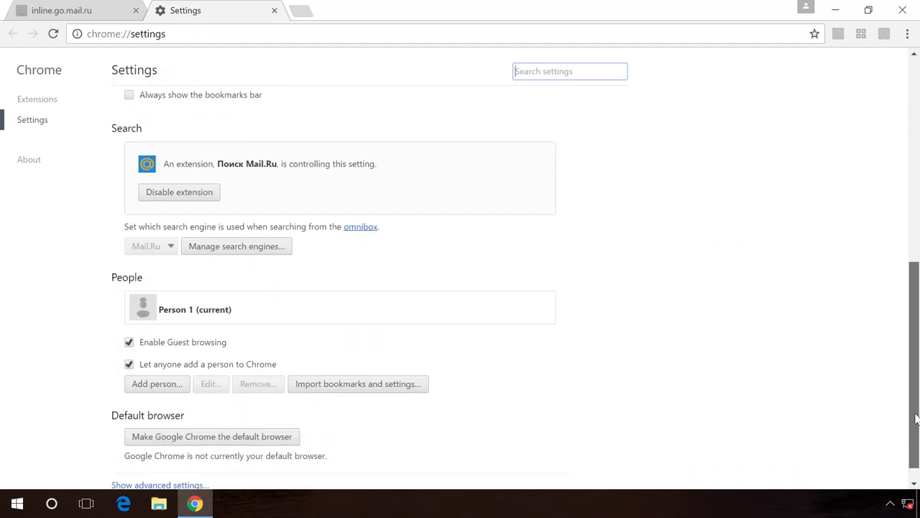
{"action": "left_click", "coordinate": [192, 464]}
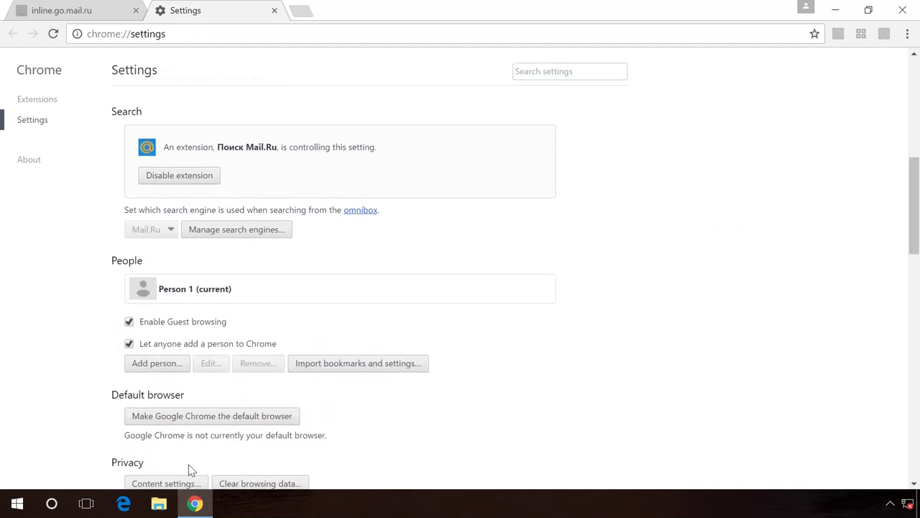
{"action": "left_click_drag", "start_coordinate": [914, 245], "coordinate": [913, 481]}
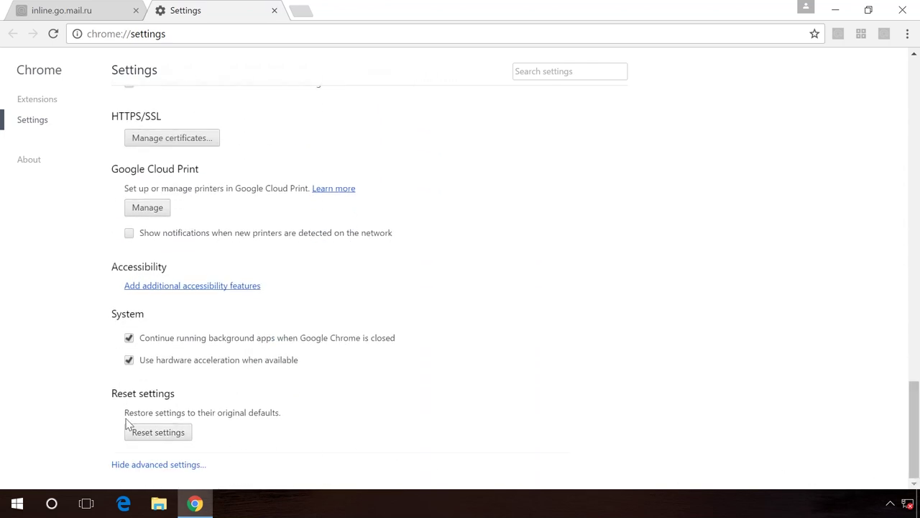
{"action": "left_click", "coordinate": [151, 434]}
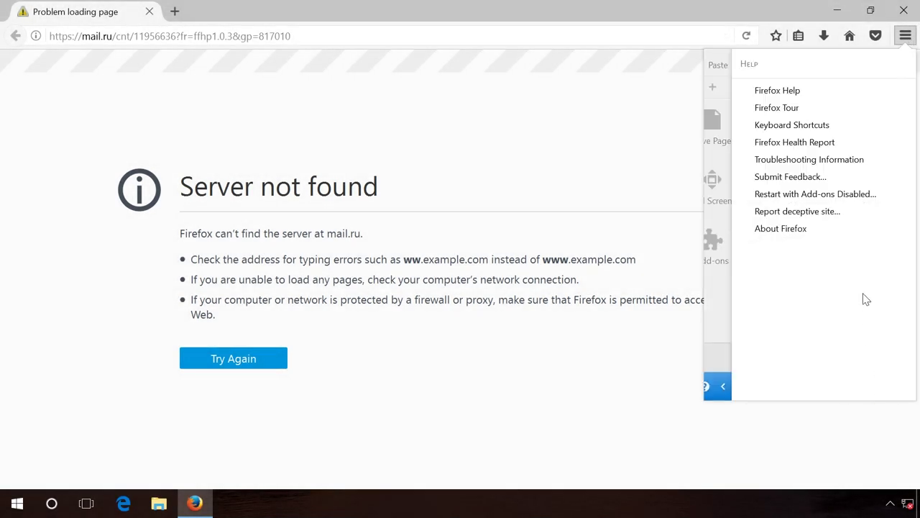
Run Refresh Firefox from Troubleshooting Information, finish it, and close Firefox.
{"action": "left_click", "coordinate": [835, 163]}
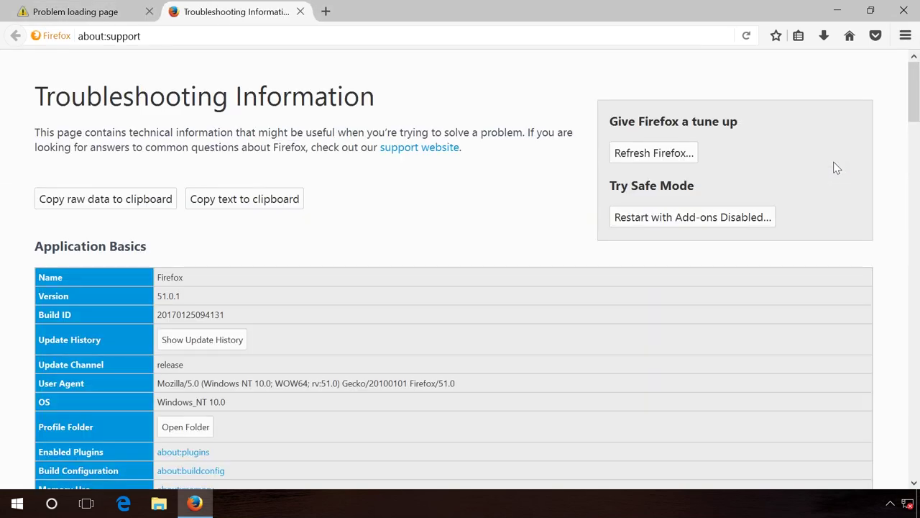
{"action": "left_click", "coordinate": [651, 155]}
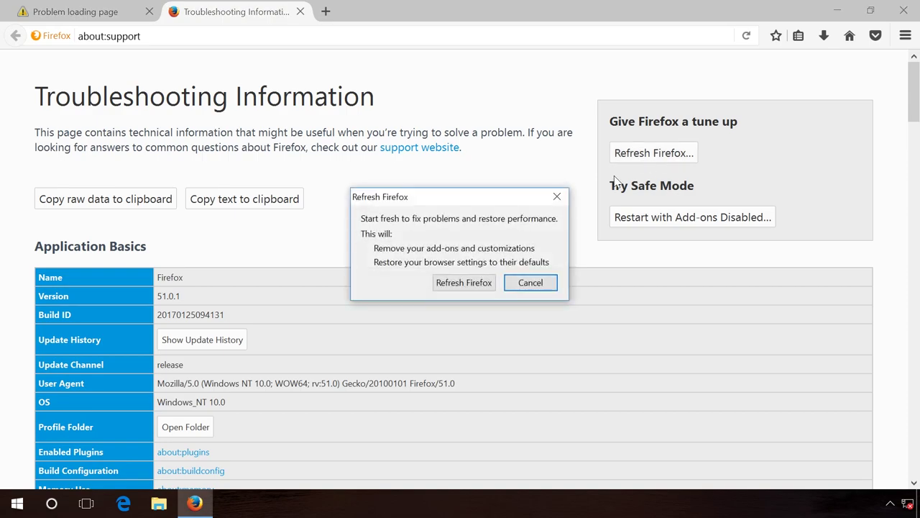
{"action": "left_click", "coordinate": [468, 282]}
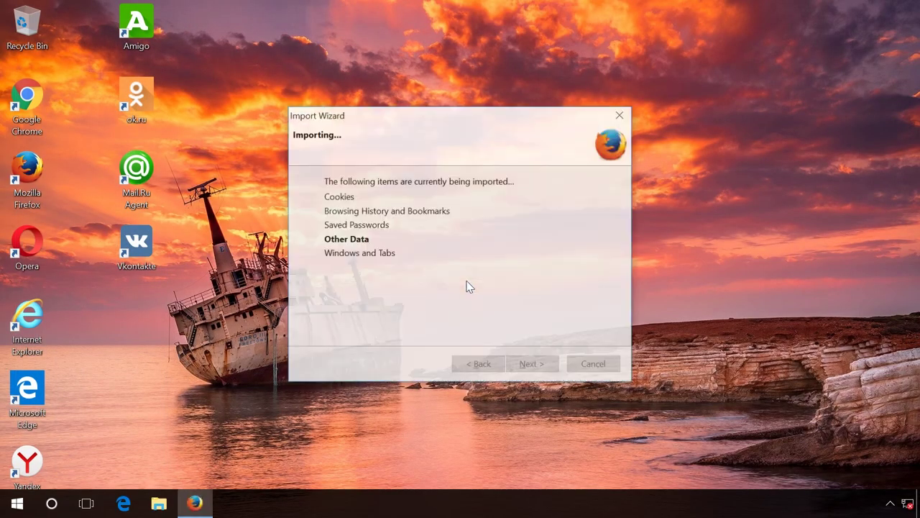
{"action": "left_click", "coordinate": [519, 365]}
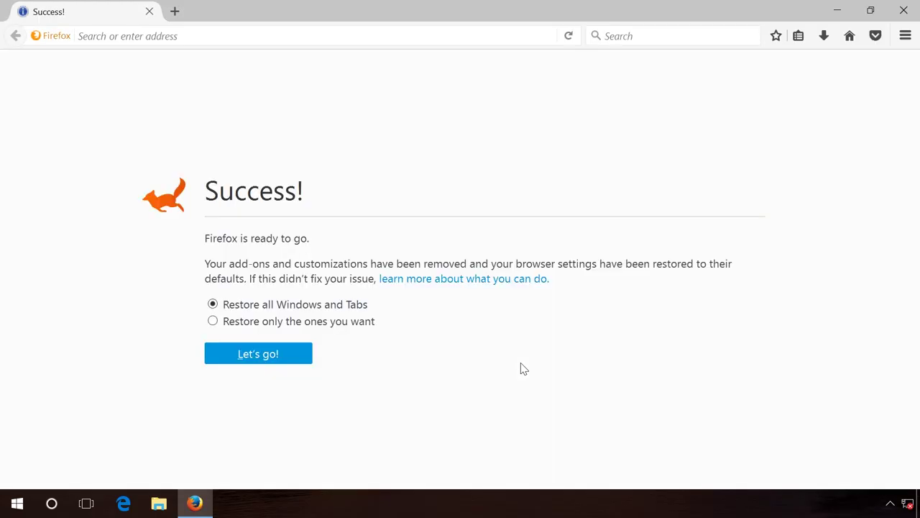
{"action": "left_click", "coordinate": [904, 10]}
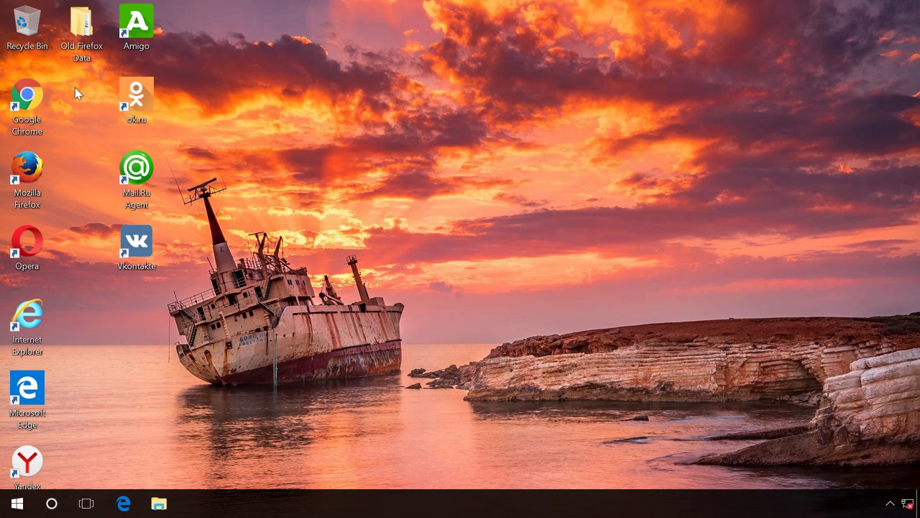
Delete the Old Firefox Data desktop folder using its right-click menu.
{"action": "right_click", "coordinate": [81, 25]}
{"action": "left_click", "coordinate": [116, 232]}
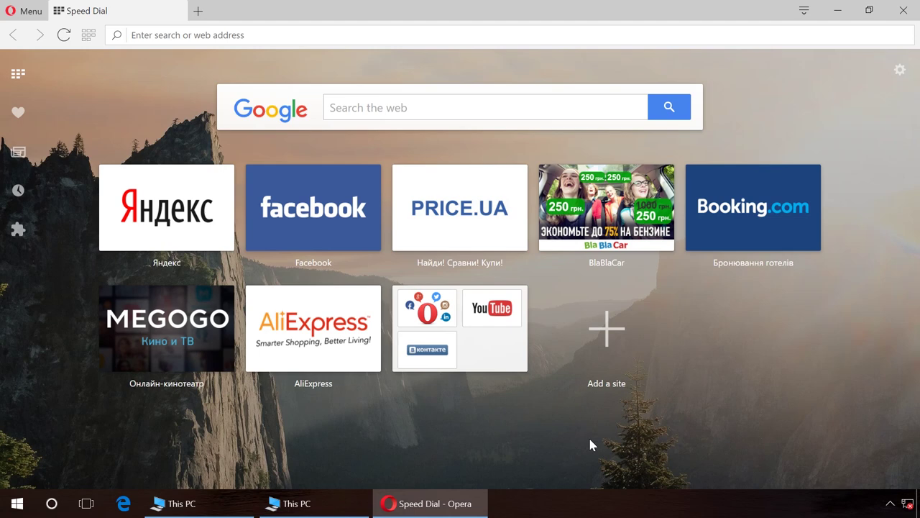
Copy the Profile folder path shown on Opera's About page.
{"action": "left_click", "coordinate": [25, 10]}
{"action": "left_click", "coordinate": [61, 320]}
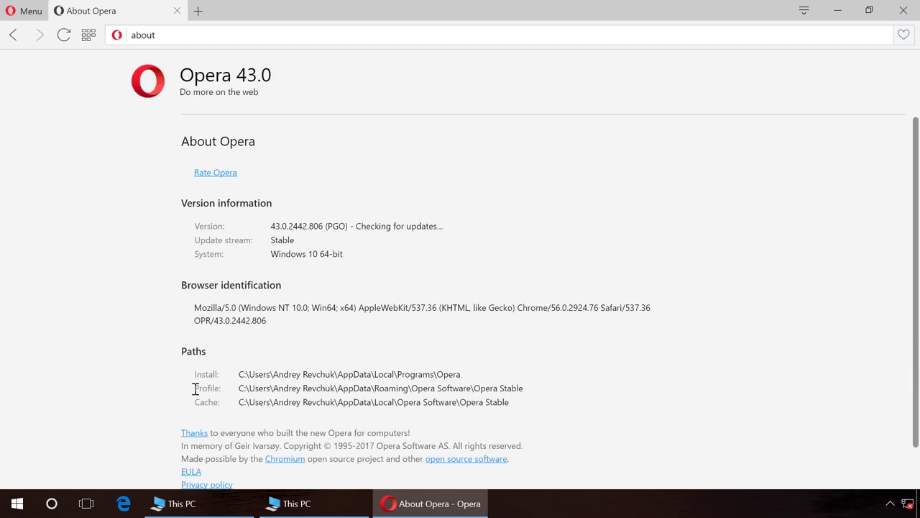
{"action": "left_click_drag", "start_coordinate": [243, 388], "coordinate": [524, 391]}
{"action": "key", "text": "ctrl+c"}
{"action": "left_click", "coordinate": [244, 388]}
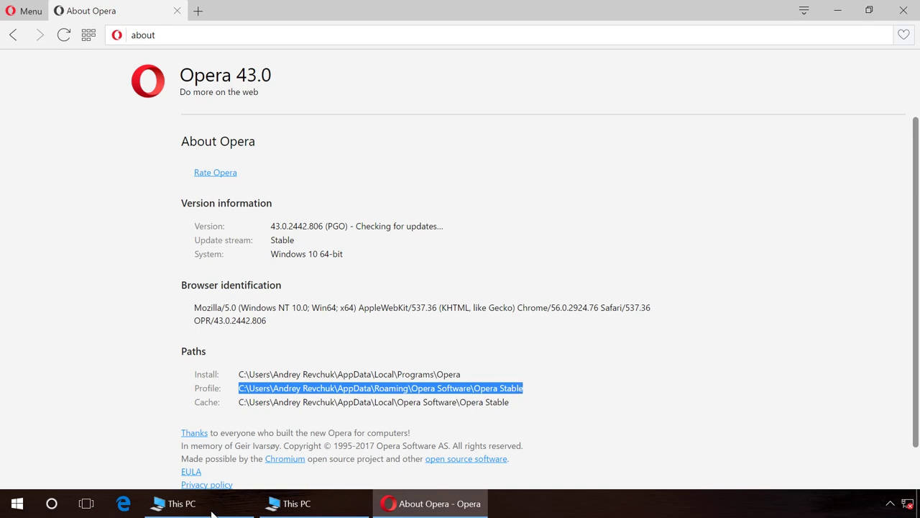
Go to the copied Opera Stable profile path in the This PC window.
{"action": "left_click", "coordinate": [179, 503]}
{"action": "left_click", "coordinate": [279, 44]}
{"action": "key", "text": "ctrl+v"}
{"action": "key", "text": "Return"}
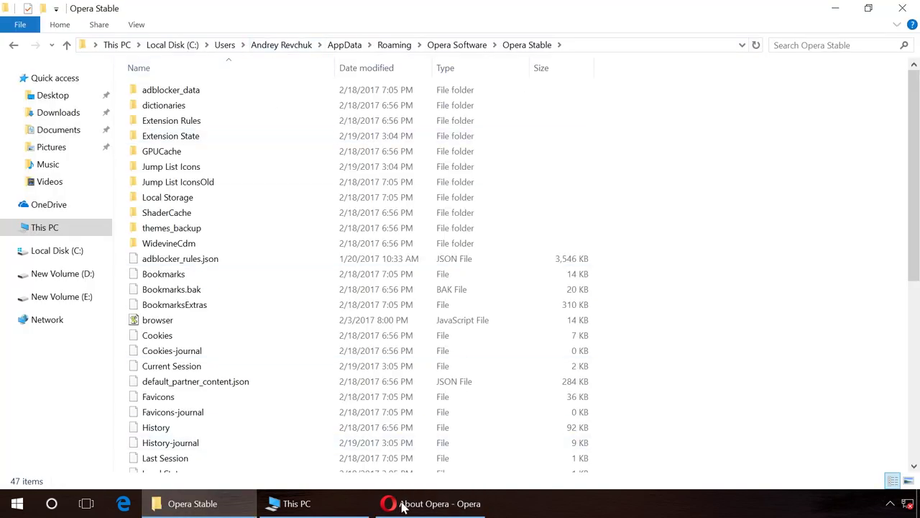
Copy Opera's Cache path and go to that local Opera Stable folder in Explorer.
{"action": "left_click", "coordinate": [453, 503]}
{"action": "left_click", "coordinate": [249, 402]}
{"action": "left_click_drag", "start_coordinate": [240, 402], "coordinate": [511, 403]}
{"action": "key", "text": "ctrl+c"}
{"action": "left_click", "coordinate": [316, 512]}
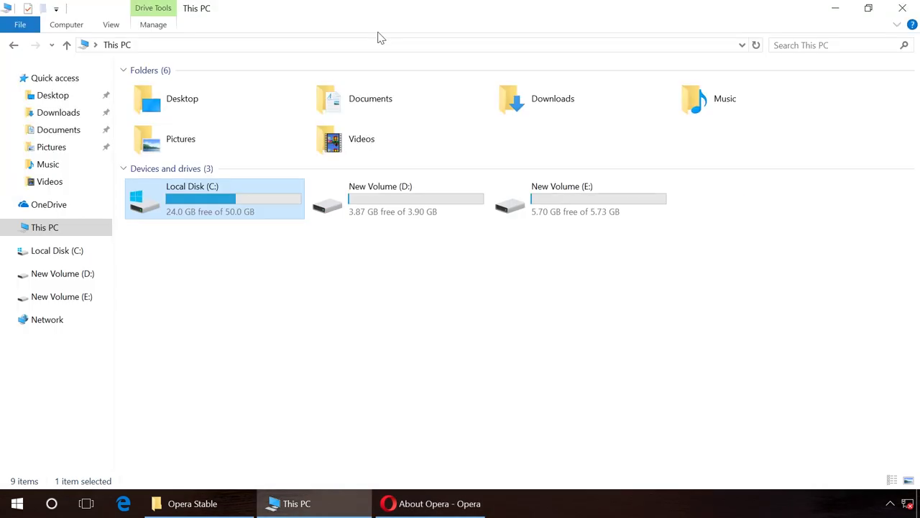
{"action": "left_click", "coordinate": [364, 45]}
{"action": "key", "text": "ctrl+v"}
{"action": "key", "text": "Return"}
Arrange both Opera Stable Explorer windows side by side.
{"action": "mouse_move", "coordinate": [358, 15]}
{"action": "left_mouse_down"}
{"action": "mouse_move", "coordinate": [388, 17]}
{"action": "mouse_move", "coordinate": [446, 55]}
{"action": "mouse_move", "coordinate": [467, 47]}
{"action": "left_mouse_up"}
{"action": "left_click_drag", "start_coordinate": [345, 188], "coordinate": [487, 181]}
{"action": "left_click", "coordinate": [192, 503]}
{"action": "mouse_move", "coordinate": [515, 14]}
{"action": "left_mouse_down"}
{"action": "mouse_move", "coordinate": [530, 36]}
{"action": "mouse_move", "coordinate": [253, 54]}
{"action": "left_mouse_up"}
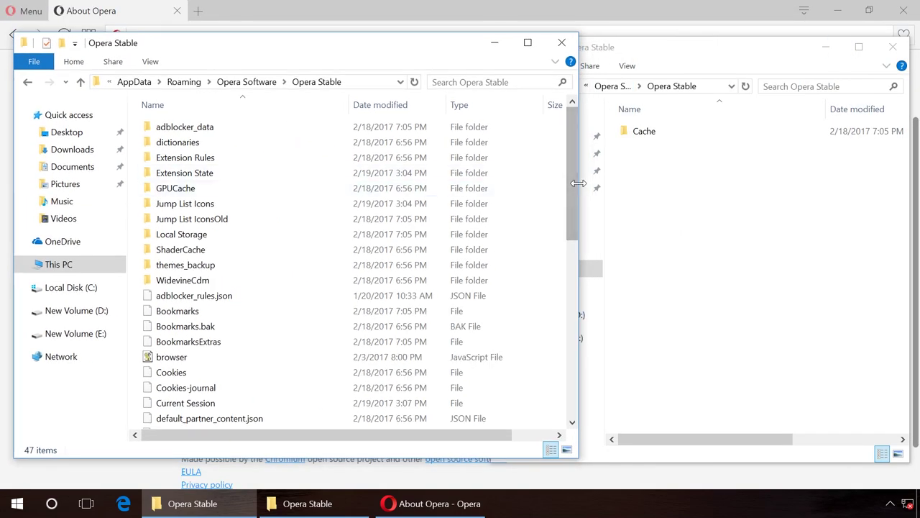
{"action": "left_click_drag", "start_coordinate": [579, 184], "coordinate": [487, 180]}
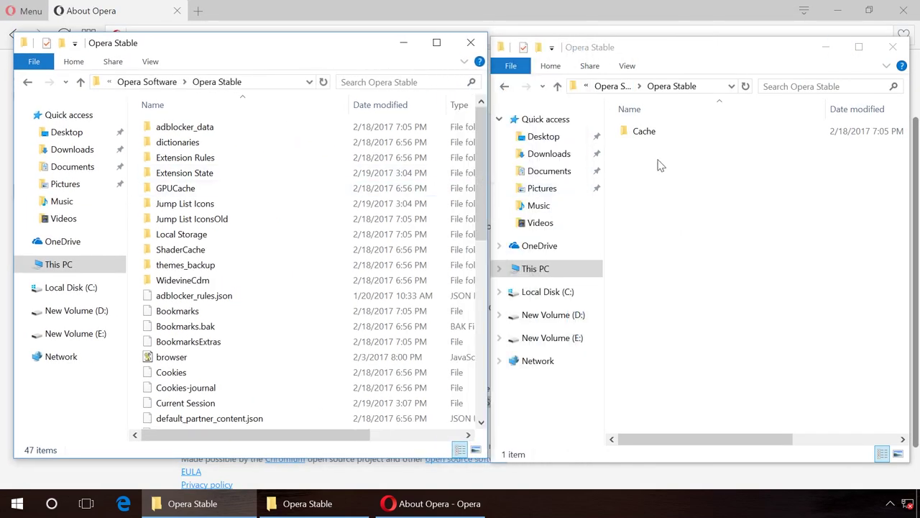
Close Opera and permanently delete the Cache folder with Shift+Delete.
{"action": "left_click", "coordinate": [647, 132]}
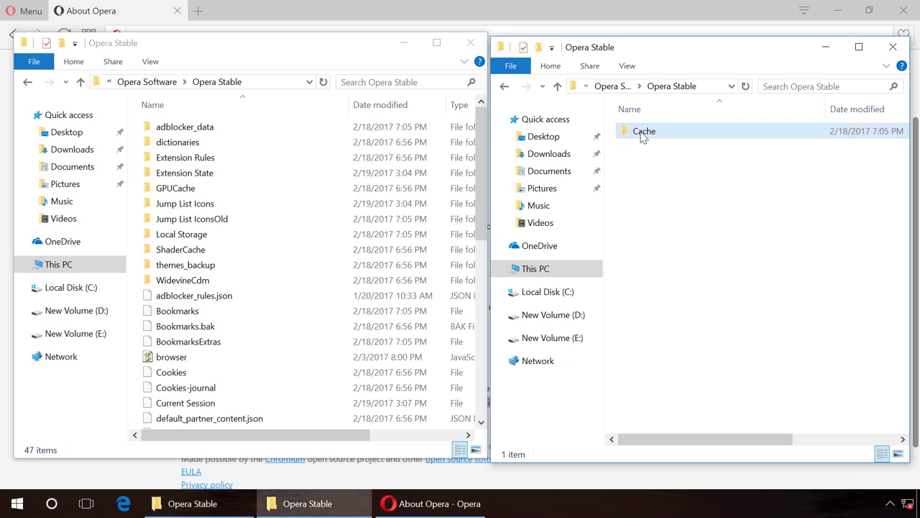
{"action": "left_click", "coordinate": [915, 41]}
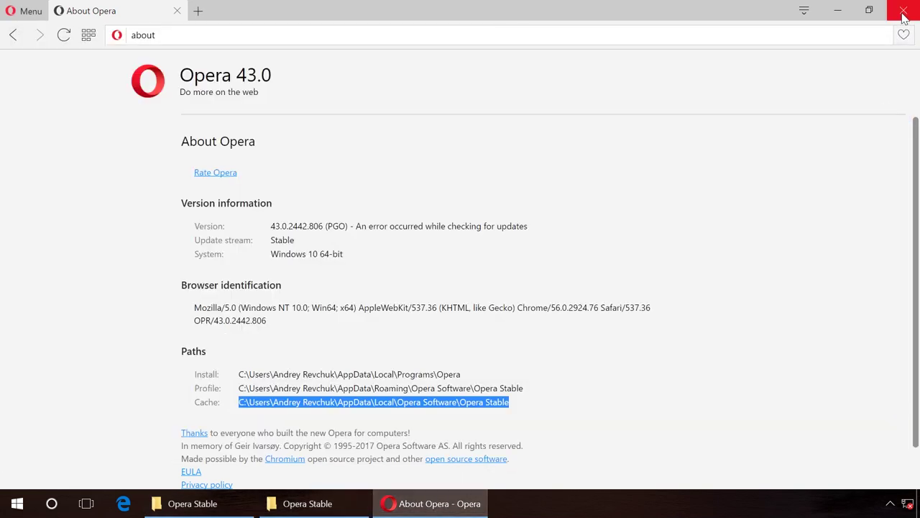
{"action": "left_click", "coordinate": [904, 10]}
{"action": "left_click", "coordinate": [647, 133]}
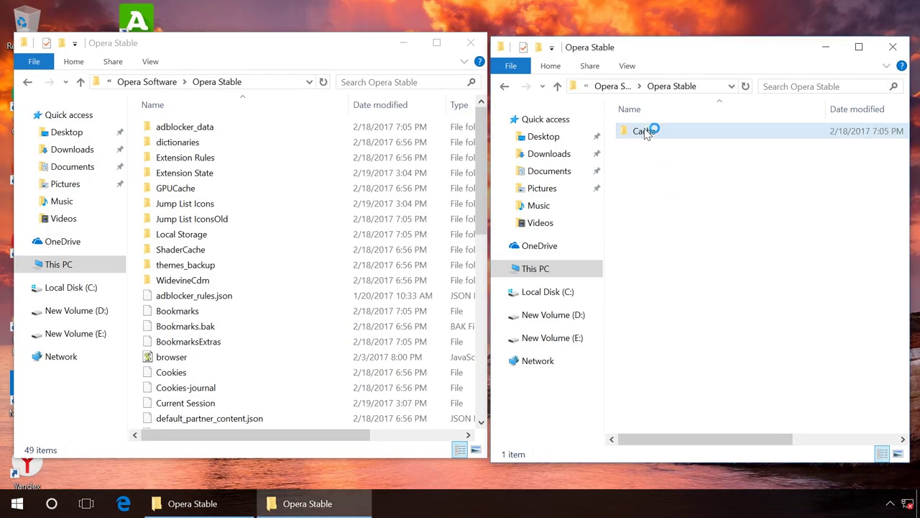
{"action": "left_click", "coordinate": [646, 133]}
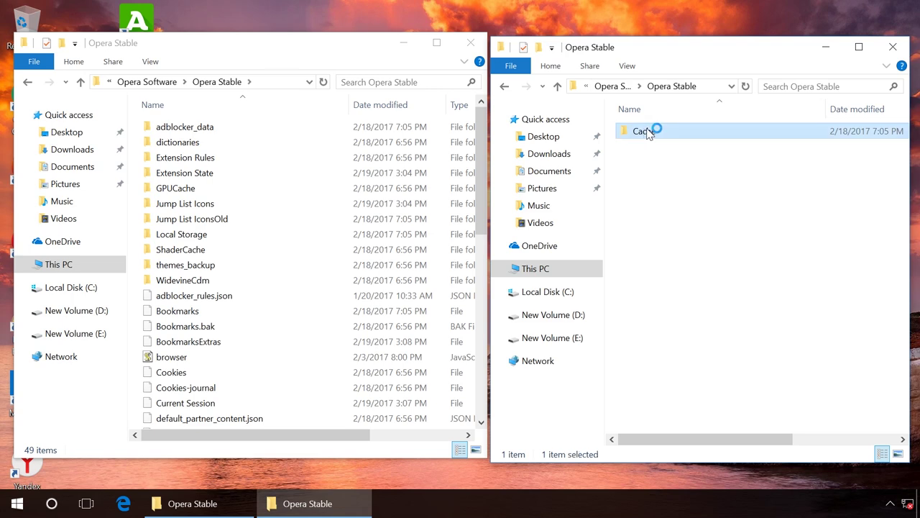
{"action": "key", "text": "shift+Delete"}
{"action": "key", "text": "Return"}
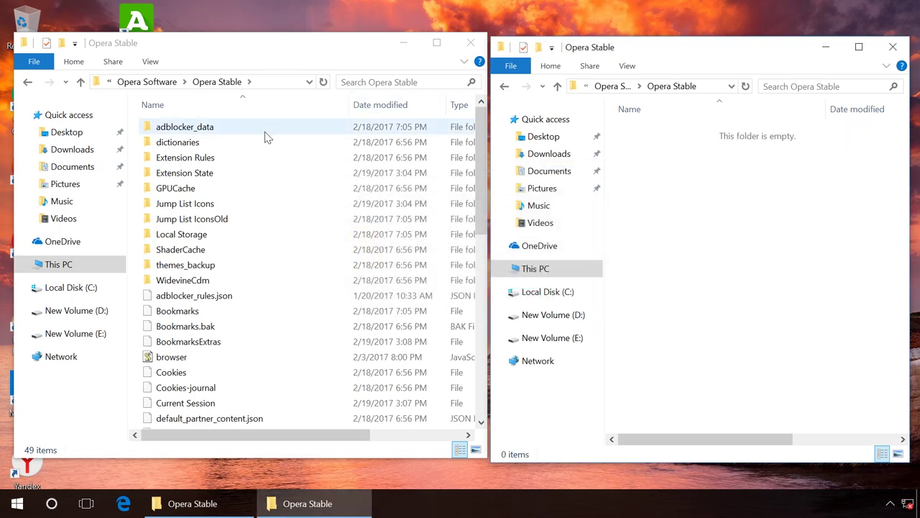
Permanently delete all 49 profile items, skipping the in-use opera_autoupdate file.
{"action": "left_click", "coordinate": [266, 137]}
{"action": "scroll", "coordinate": [230, 292], "scroll_direction": "down", "scroll_amount": 5}
{"action": "scroll", "coordinate": [205, 380], "scroll_direction": "down", "scroll_amount": 5}
{"action": "left_click", "coordinate": [201, 423], "text": "shift"}
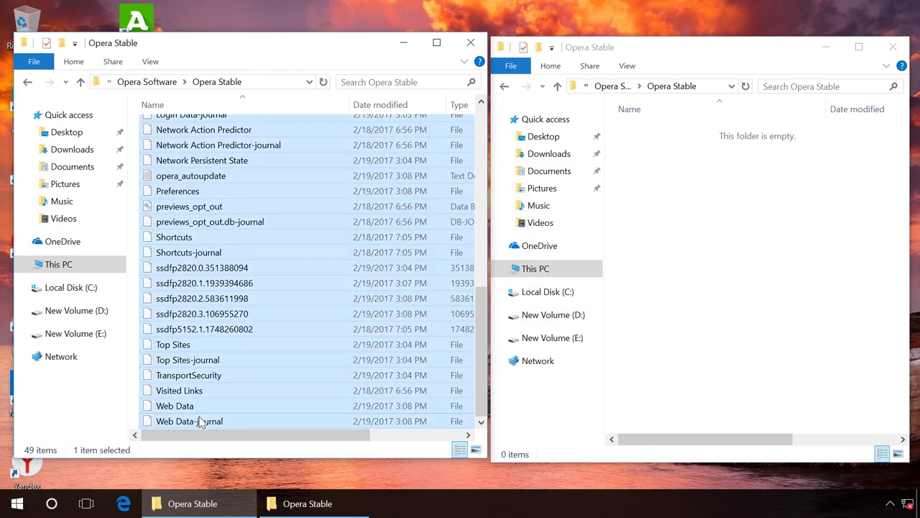
{"action": "key", "text": "shift+Delete"}
{"action": "key", "text": "Return"}
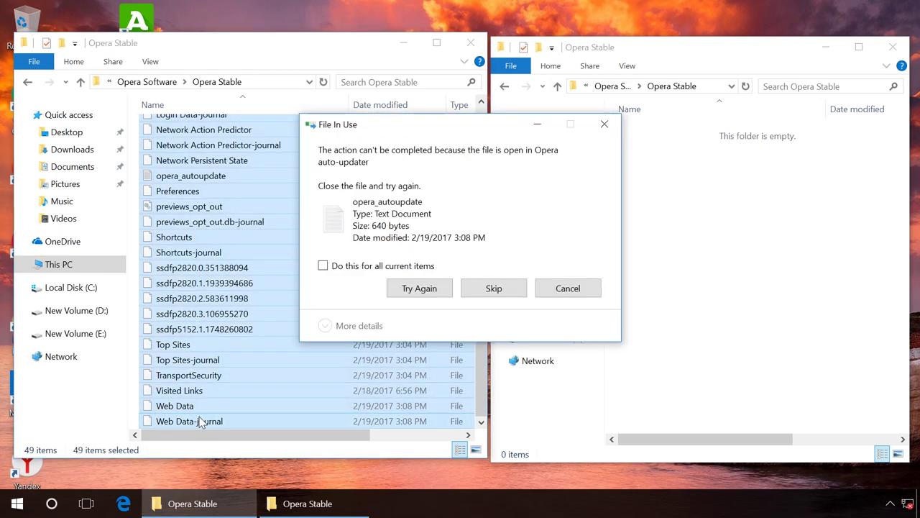
{"action": "left_click", "coordinate": [421, 289]}
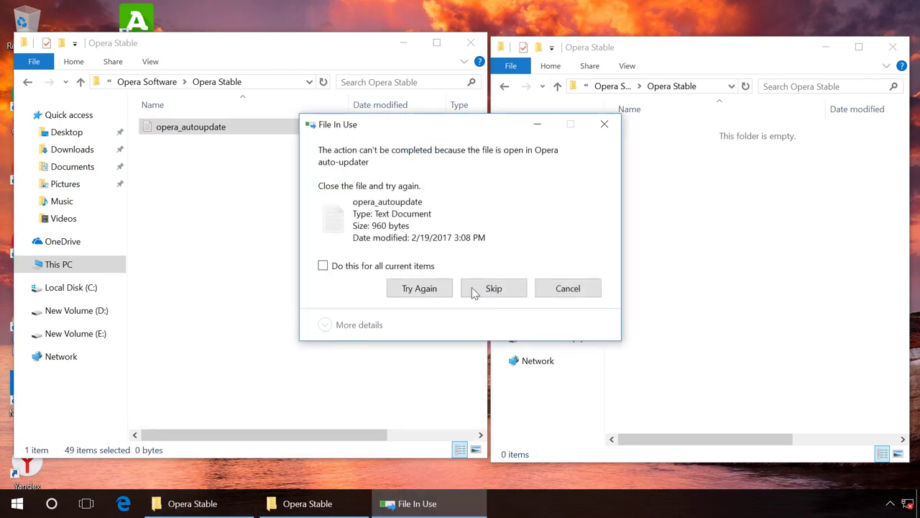
{"action": "left_click", "coordinate": [494, 290]}
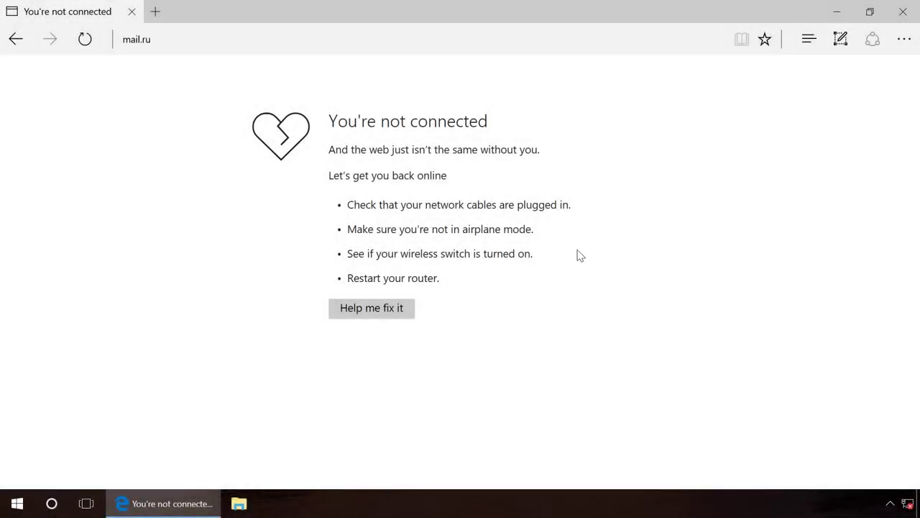
Open Edge's Choose what to clear options and untick Browsing history.
{"action": "left_click", "coordinate": [905, 40]}
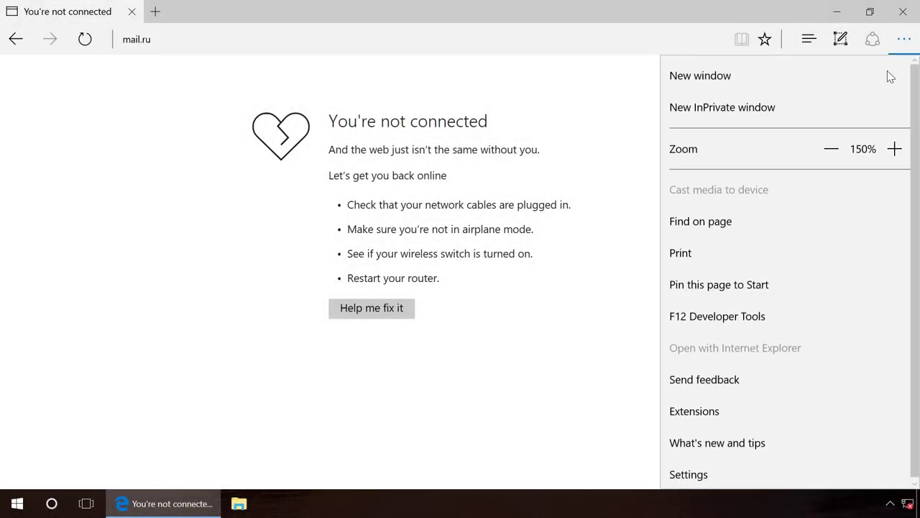
{"action": "left_click", "coordinate": [717, 473]}
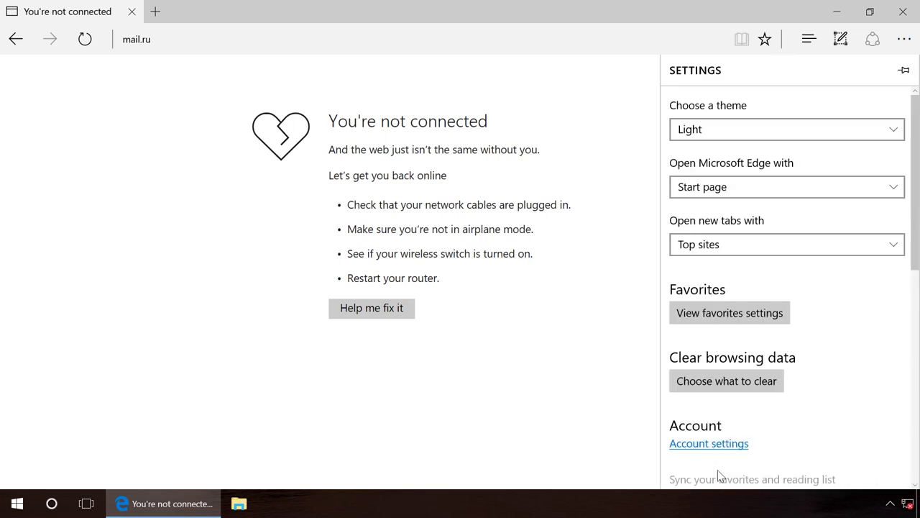
{"action": "left_click", "coordinate": [692, 387]}
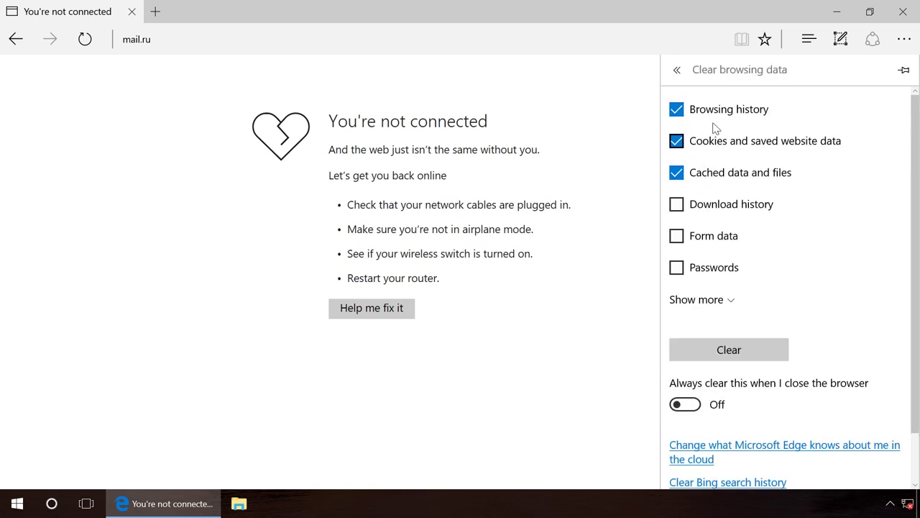
{"action": "left_click", "coordinate": [677, 109]}
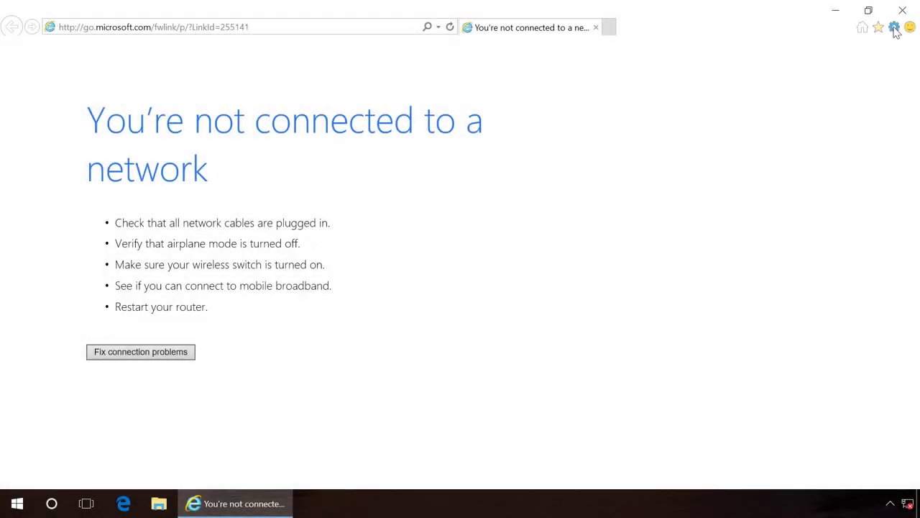
Reset Internet Explorer from Internet Options' Advanced tab and close the finished reset window.
{"action": "left_click", "coordinate": [895, 27]}
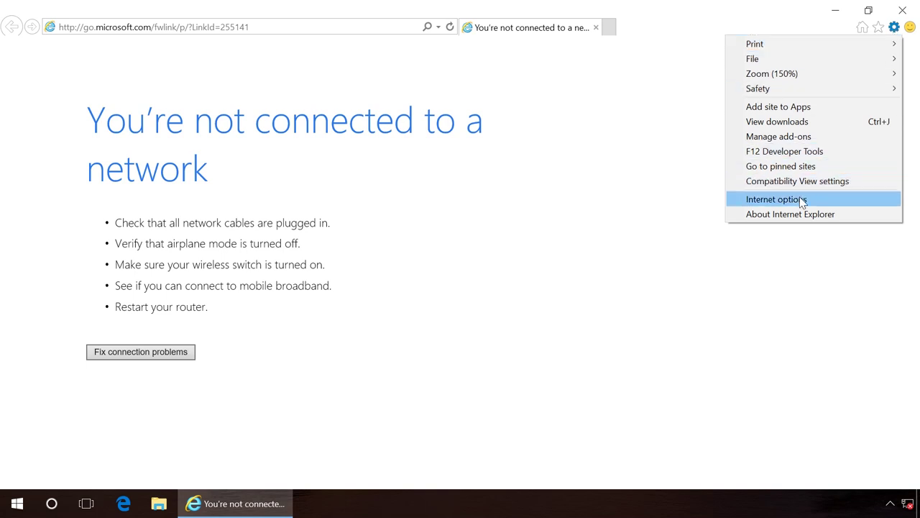
{"action": "left_click", "coordinate": [803, 202]}
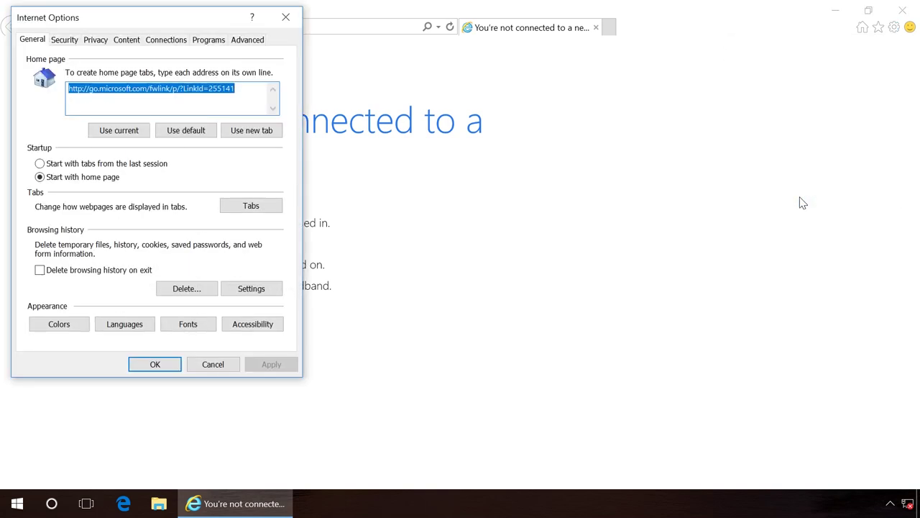
{"action": "left_click", "coordinate": [243, 41]}
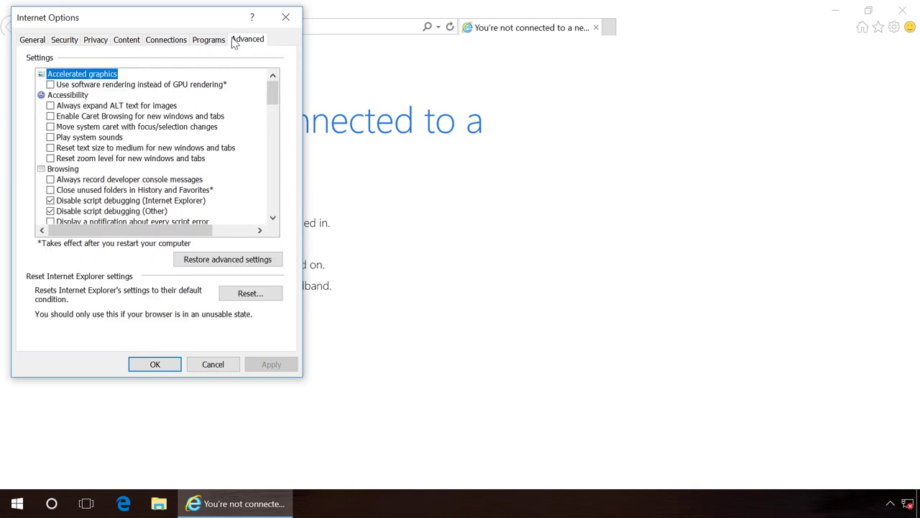
{"action": "mouse_move", "coordinate": [143, 19]}
{"action": "left_mouse_down"}
{"action": "mouse_move", "coordinate": [236, 57]}
{"action": "mouse_move", "coordinate": [404, 73]}
{"action": "left_mouse_up"}
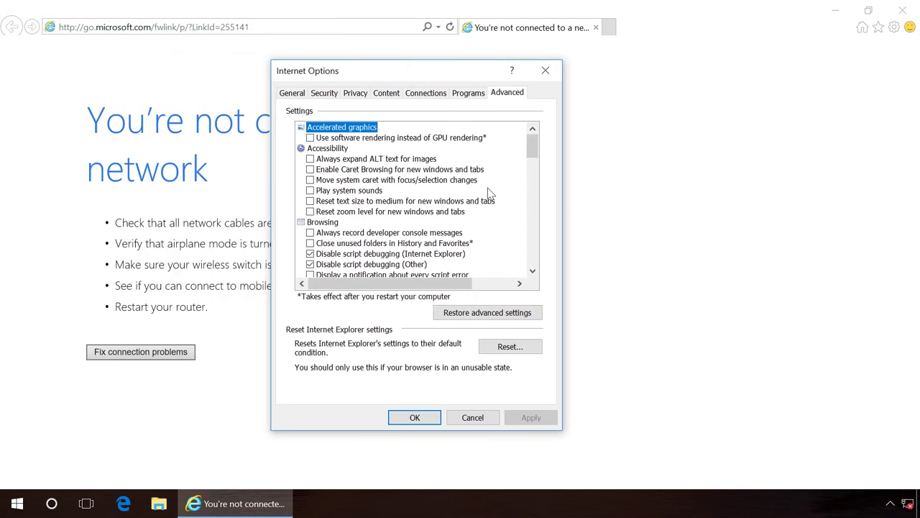
{"action": "left_click", "coordinate": [520, 352]}
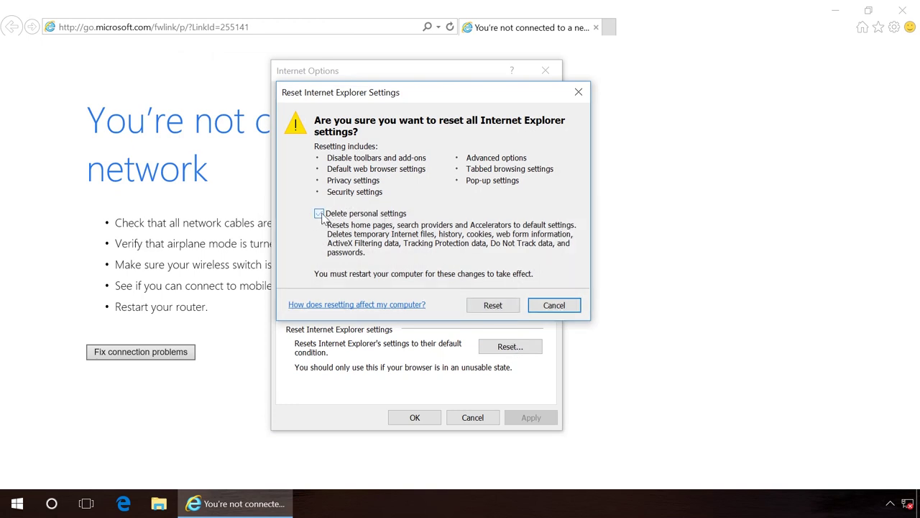
{"action": "left_click", "coordinate": [478, 307]}
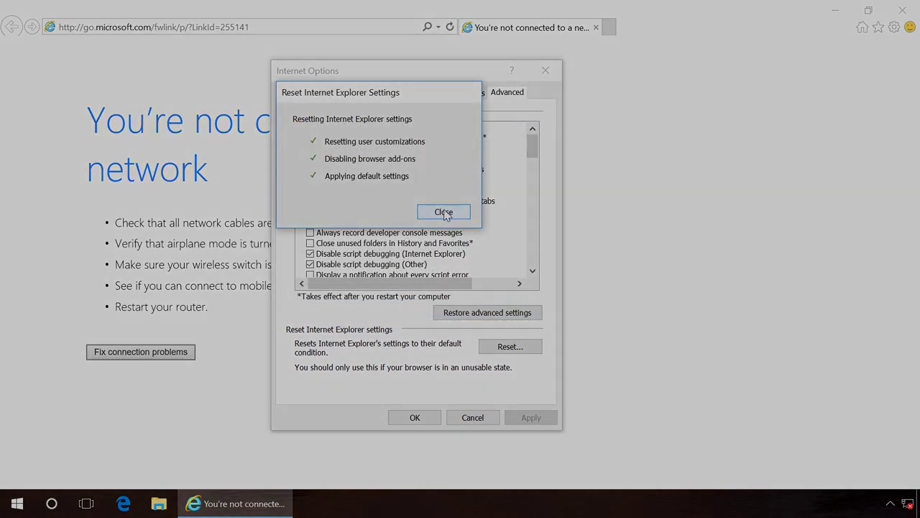
{"action": "left_click", "coordinate": [444, 212]}
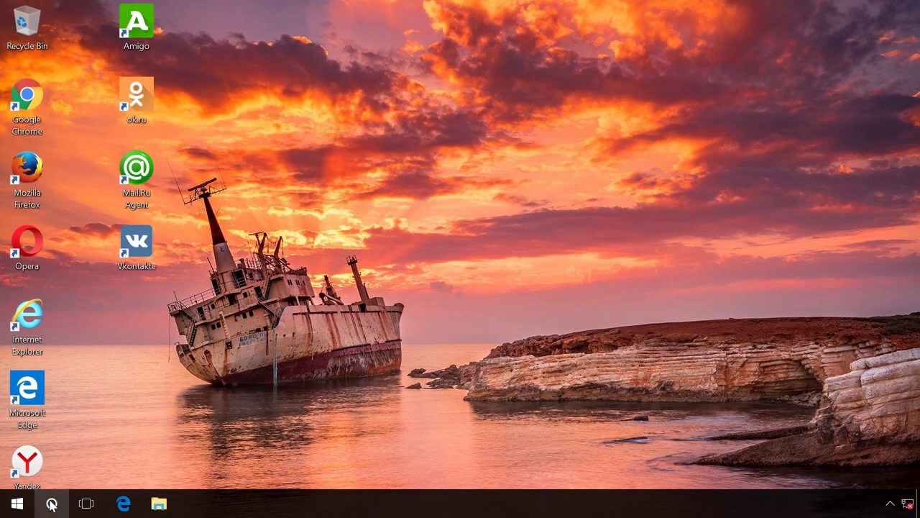
Run Notepad as administrator from a 'note' search and bring up its File > Open dialog.
{"action": "left_click", "coordinate": [51, 503]}
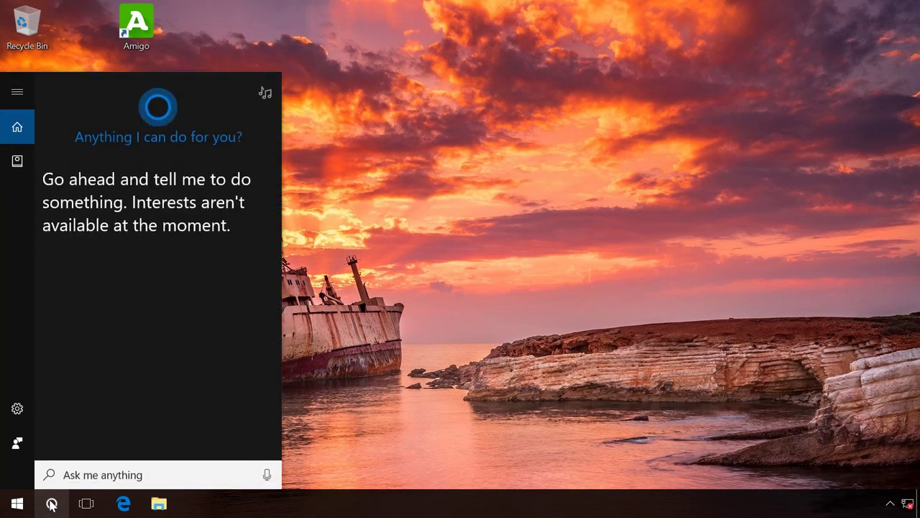
{"action": "type", "text": "note"}
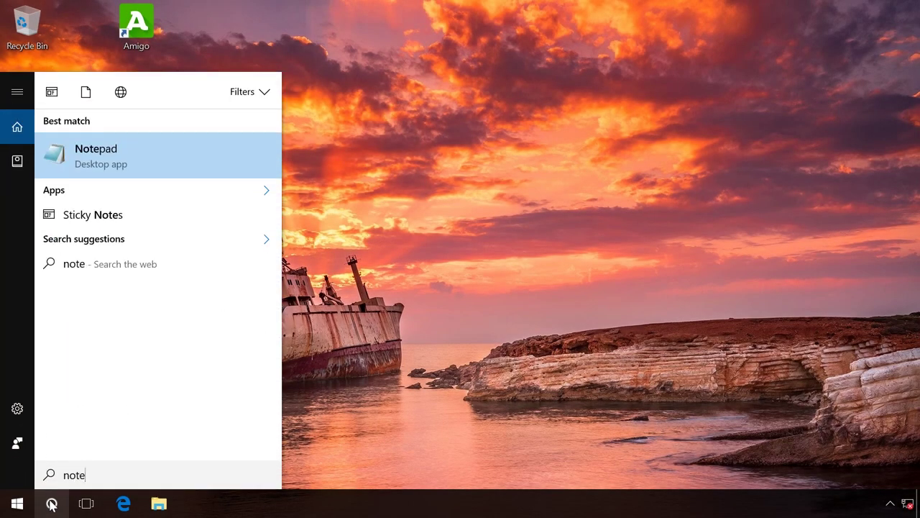
{"action": "right_click", "coordinate": [137, 159]}
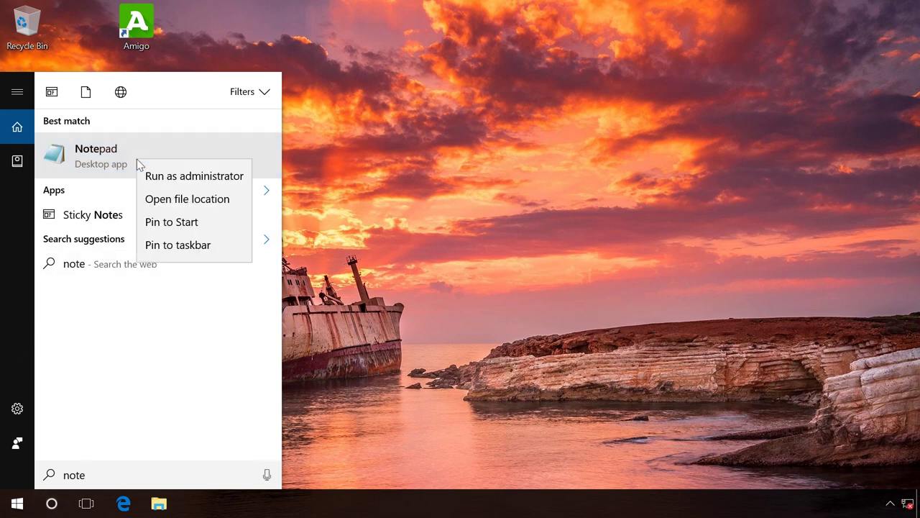
{"action": "left_click", "coordinate": [156, 175]}
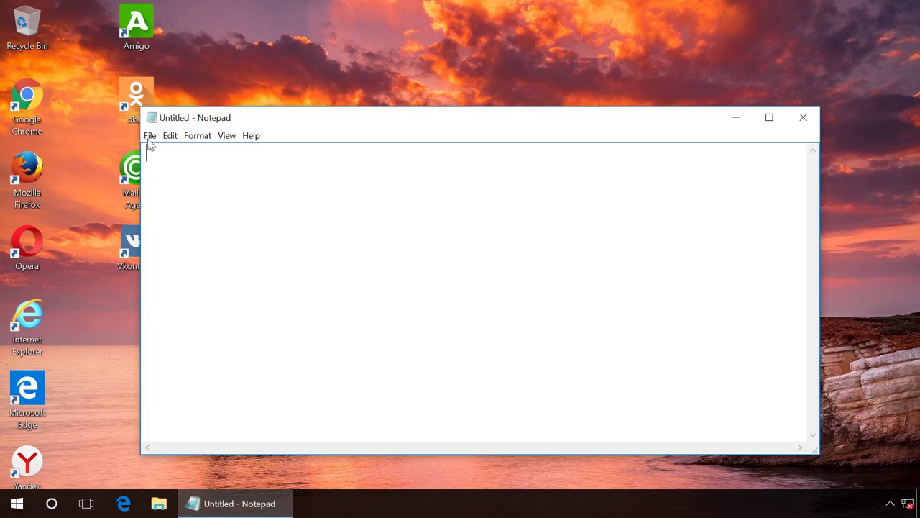
{"action": "left_click", "coordinate": [149, 136]}
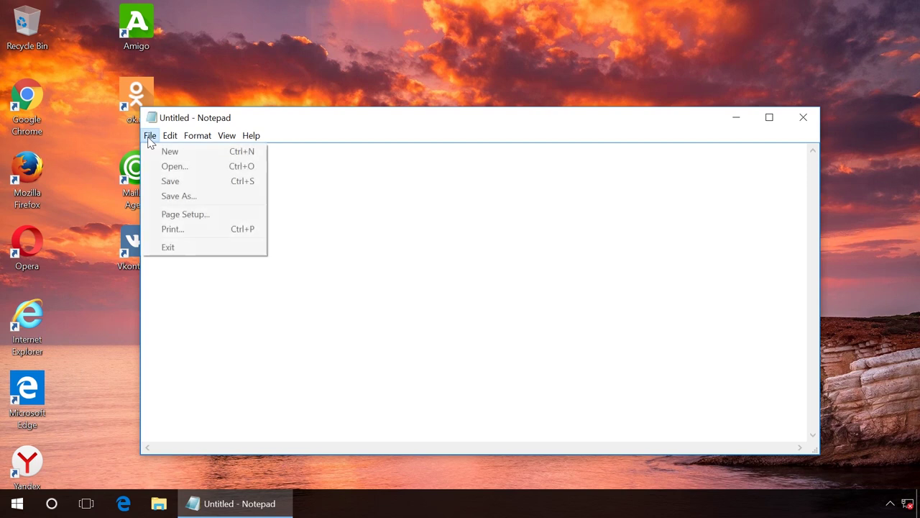
{"action": "left_click", "coordinate": [172, 166]}
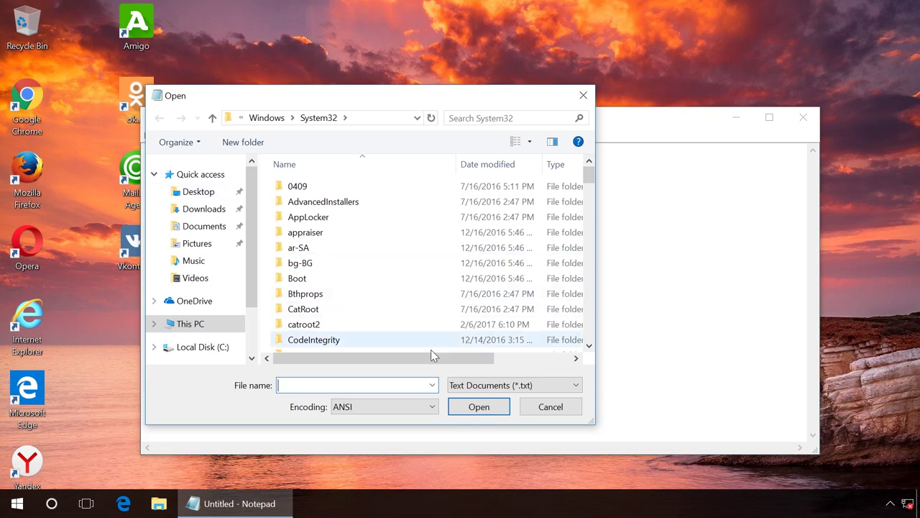
Set the file type filter to All Files and browse into C:\Windows.
{"action": "left_click", "coordinate": [468, 385]}
{"action": "left_click", "coordinate": [471, 412]}
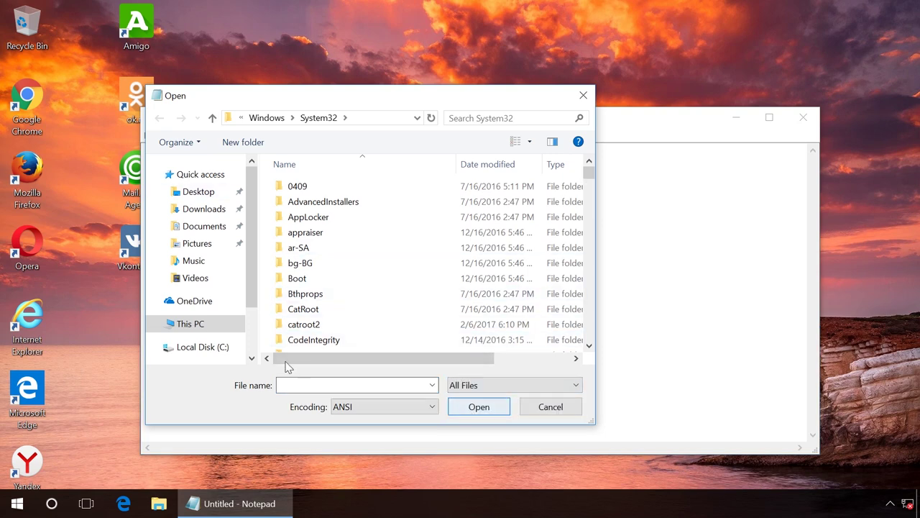
{"action": "left_click", "coordinate": [216, 351]}
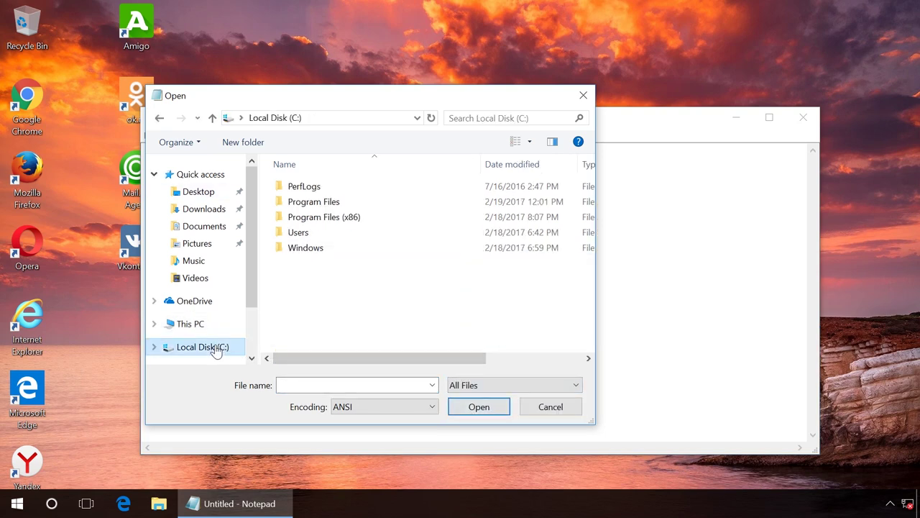
{"action": "double_click", "coordinate": [300, 249]}
{"action": "scroll", "coordinate": [302, 257], "scroll_direction": "down", "scroll_amount": 2}
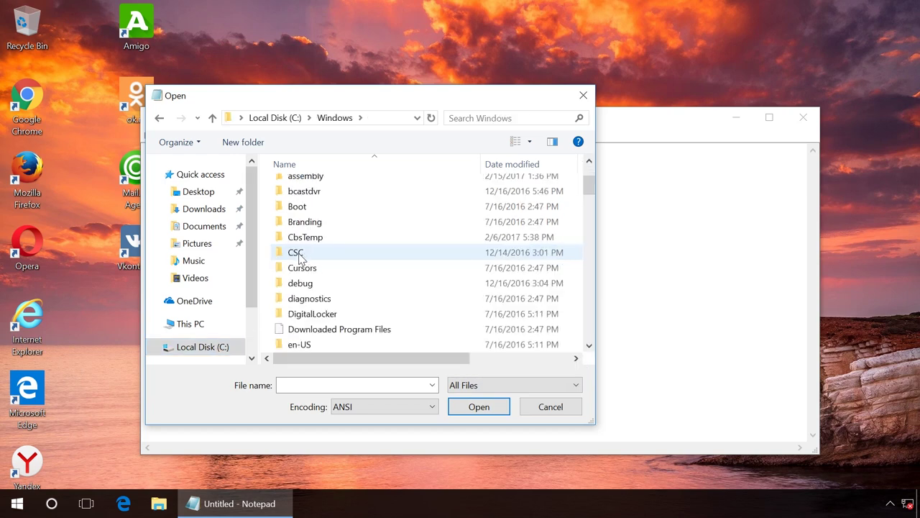
{"action": "scroll", "coordinate": [301, 260], "scroll_direction": "down", "scroll_amount": 2}
{"action": "scroll", "coordinate": [301, 259], "scroll_direction": "down", "scroll_amount": 2}
{"action": "scroll", "coordinate": [301, 259], "scroll_direction": "down", "scroll_amount": 5}
{"action": "scroll", "coordinate": [302, 266], "scroll_direction": "down", "scroll_amount": 3}
{"action": "scroll", "coordinate": [303, 280], "scroll_direction": "down", "scroll_amount": 3}
Browse into System32\drivers\etc and select the hosts file.
{"action": "double_click", "coordinate": [302, 298]}
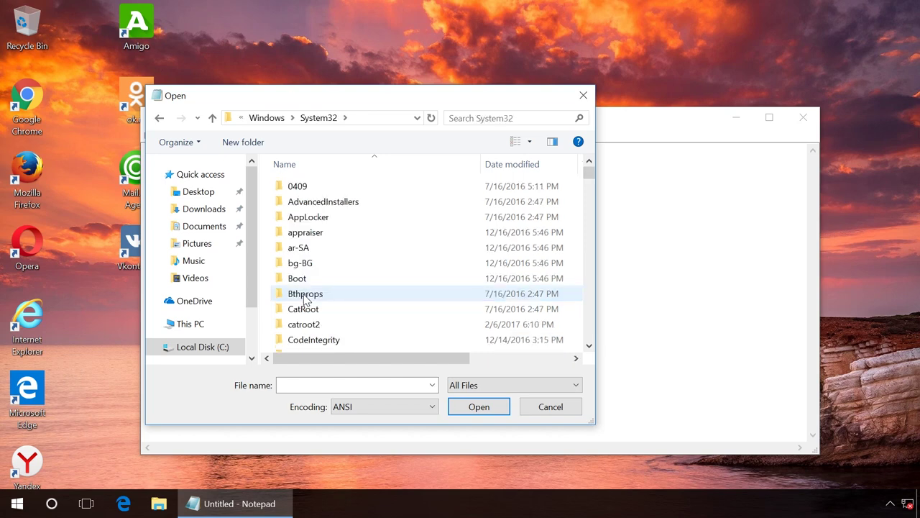
{"action": "scroll", "coordinate": [303, 299], "scroll_direction": "down", "scroll_amount": 1}
{"action": "scroll", "coordinate": [303, 300], "scroll_direction": "down", "scroll_amount": 2}
{"action": "scroll", "coordinate": [304, 300], "scroll_direction": "down", "scroll_amount": 2}
{"action": "double_click", "coordinate": [302, 298]}
{"action": "double_click", "coordinate": [306, 203]}
{"action": "left_click", "coordinate": [302, 189]}
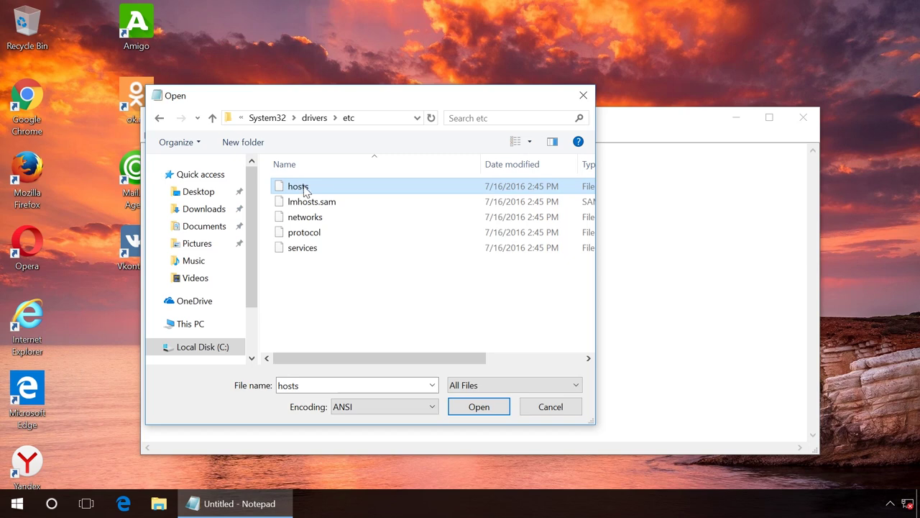
Open the hosts file in Notepad and maximize the window to show its default localhost entries.
{"action": "left_click", "coordinate": [471, 408]}
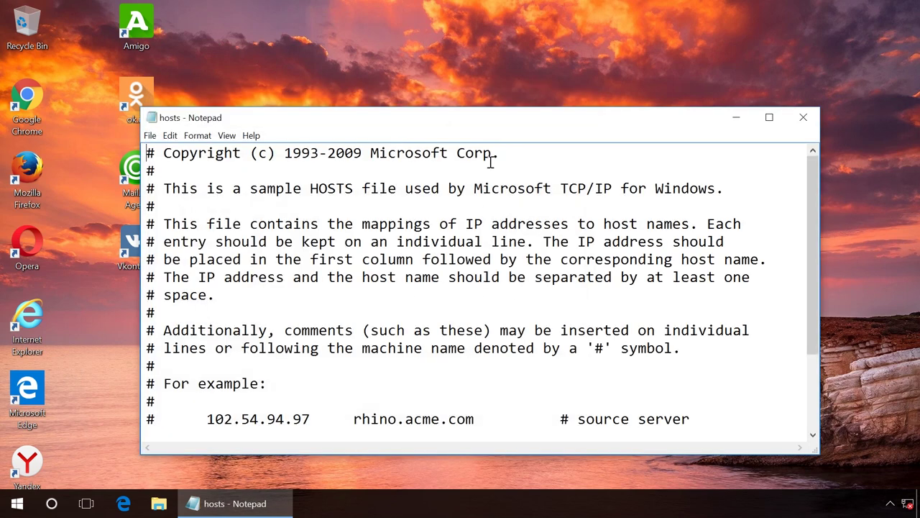
{"action": "double_click", "coordinate": [481, 123]}
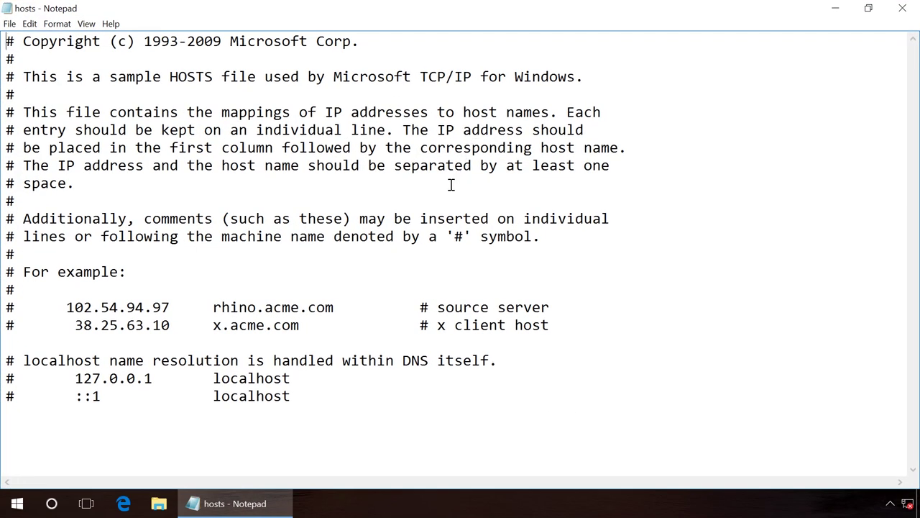